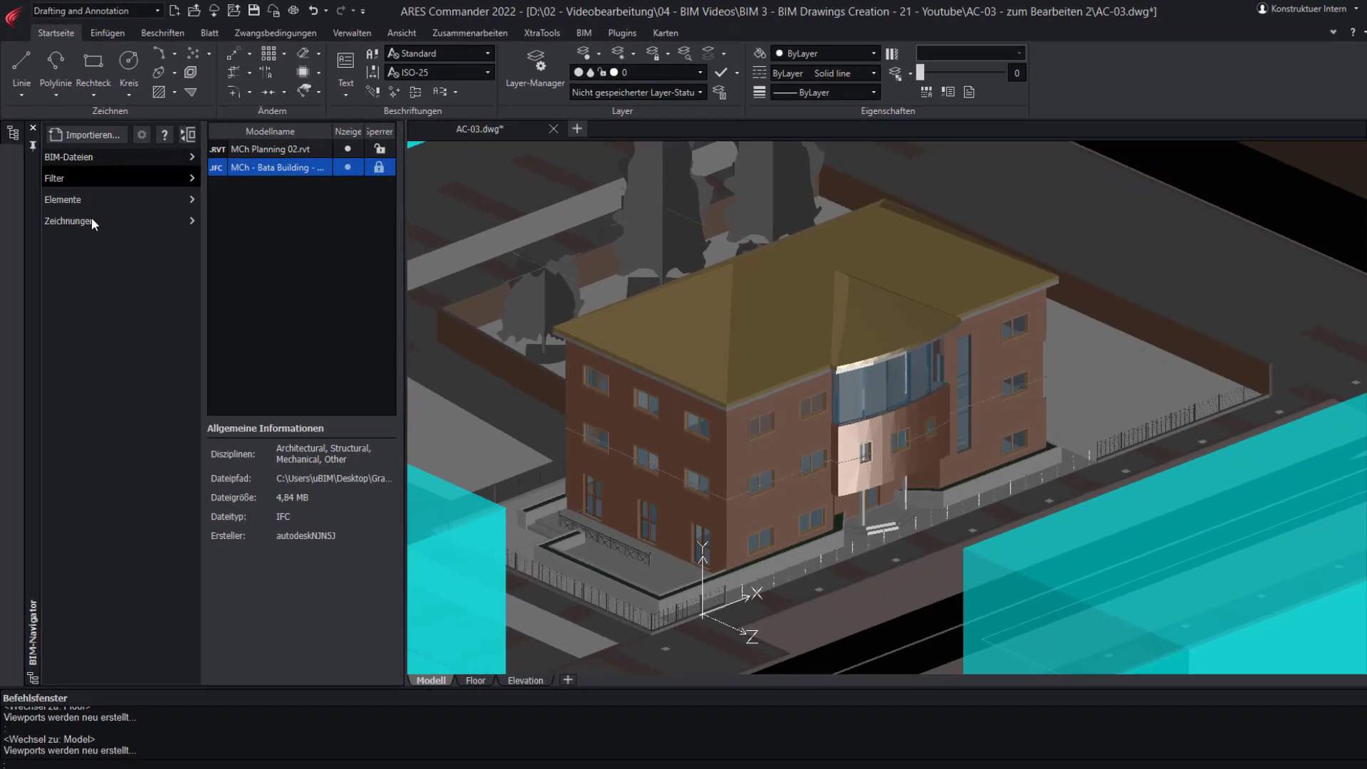
Show the project's drawing list and open Section A-A', the Second Floor plan and the South Elevation for viewing
left_click(169, 404)
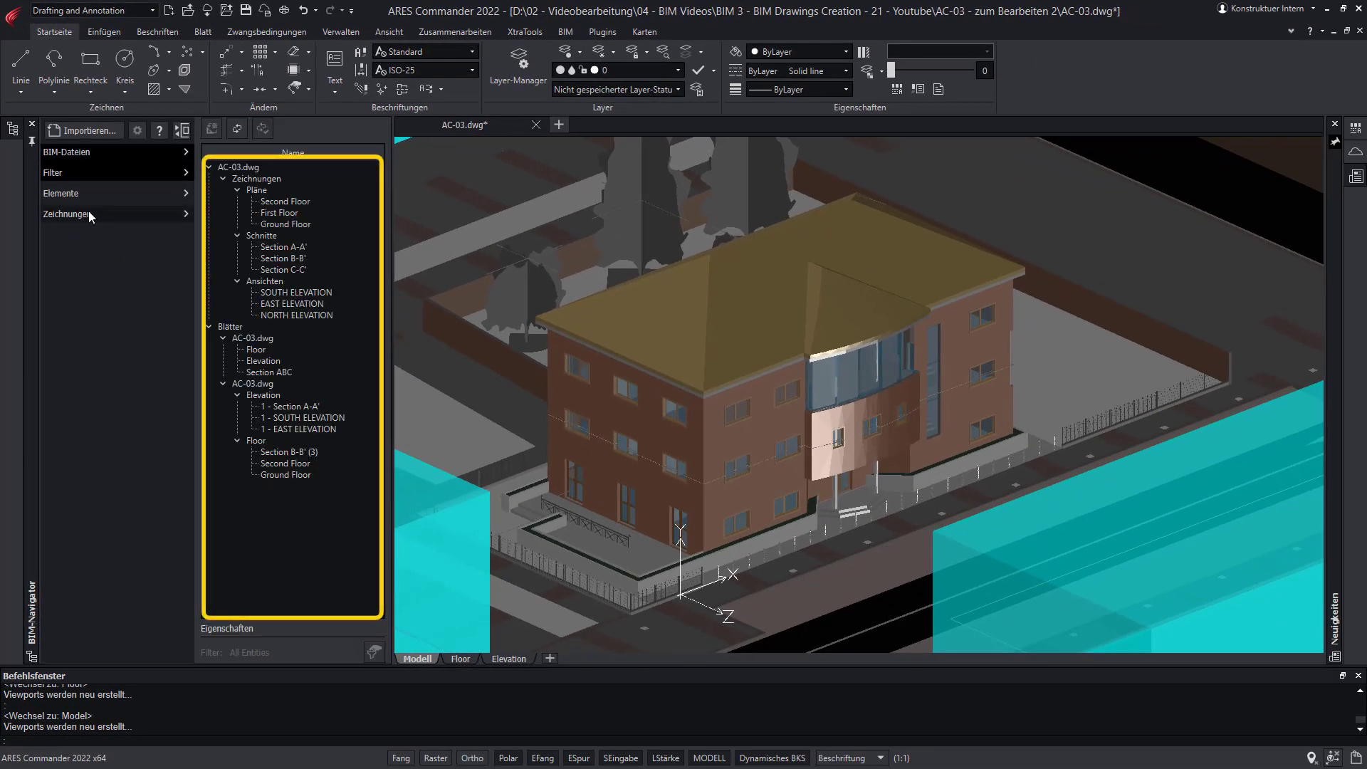
double_click(275, 248)
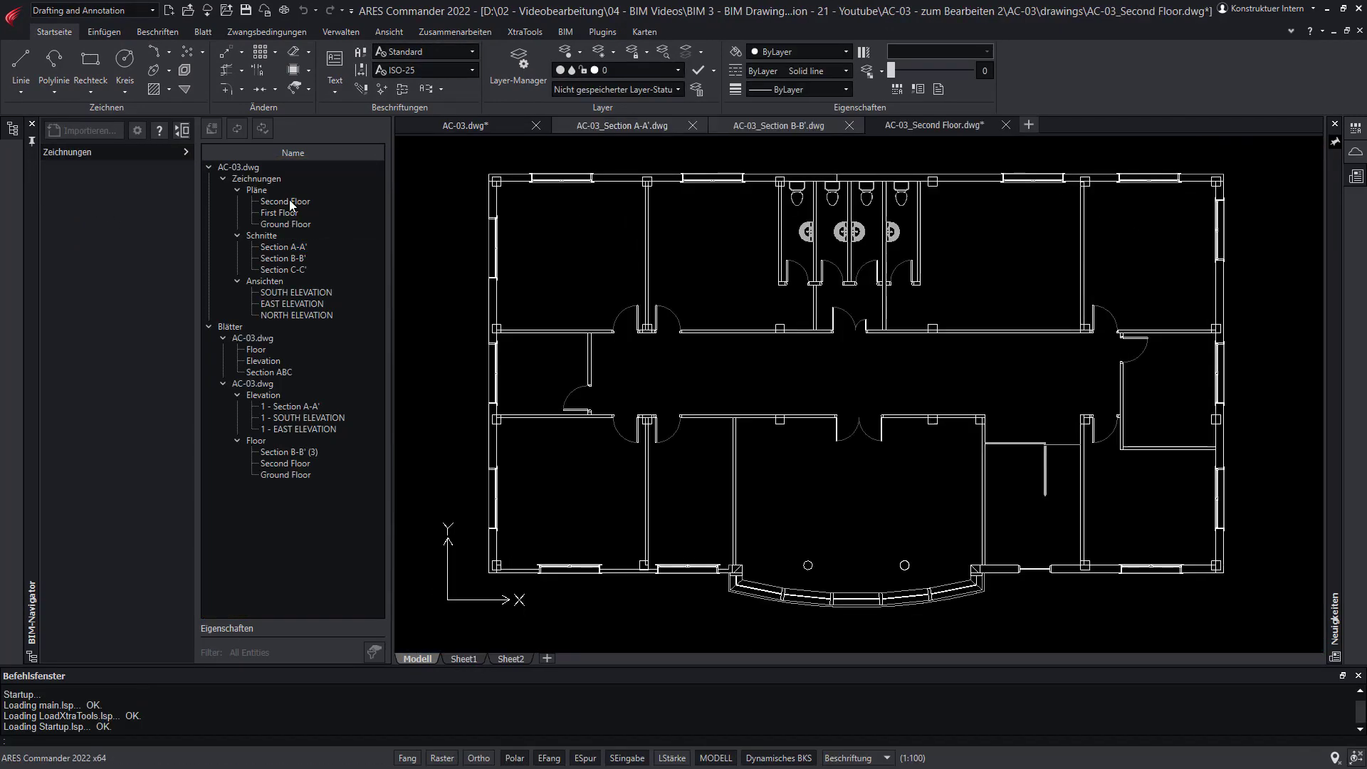
left_click(301, 289)
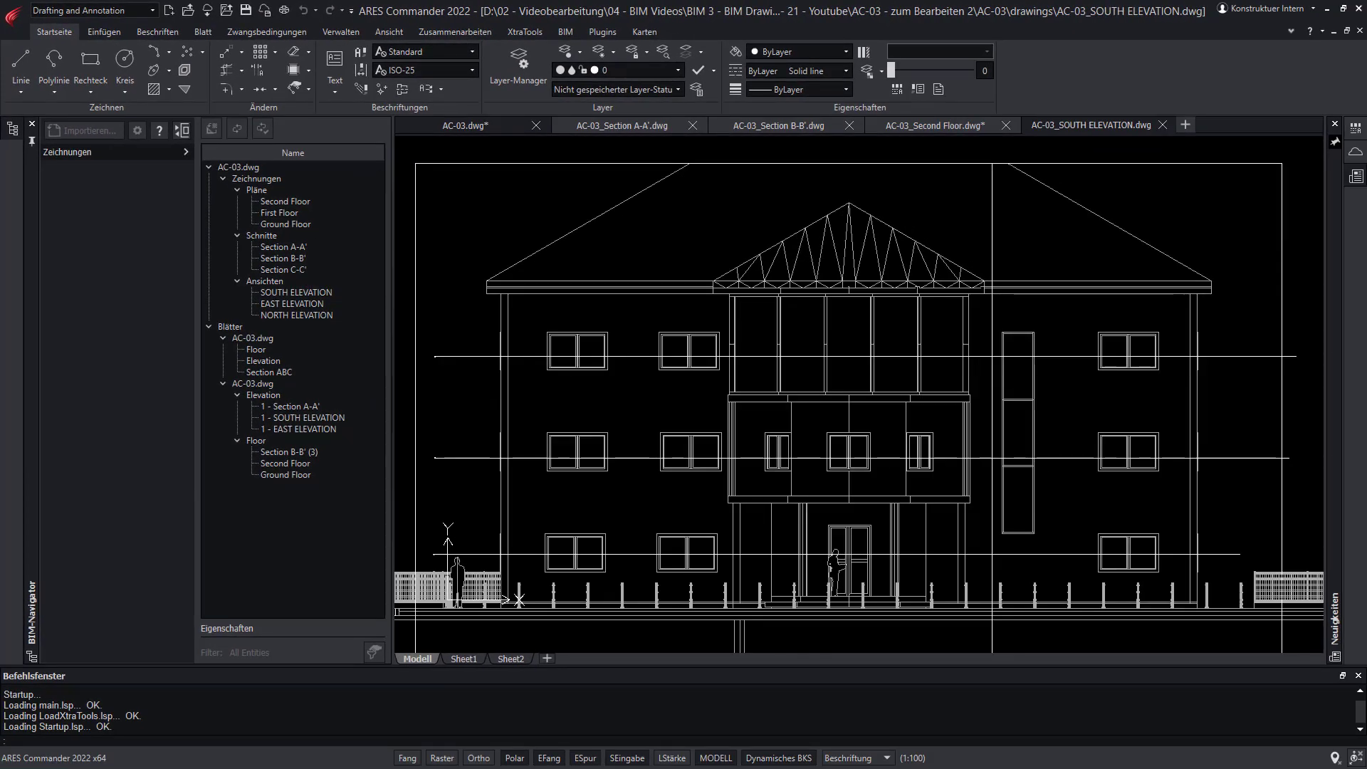
Display the BIM drawing callouts and set the AC-03.dwg model to the 2D visual style seen from above
left_click(564, 32)
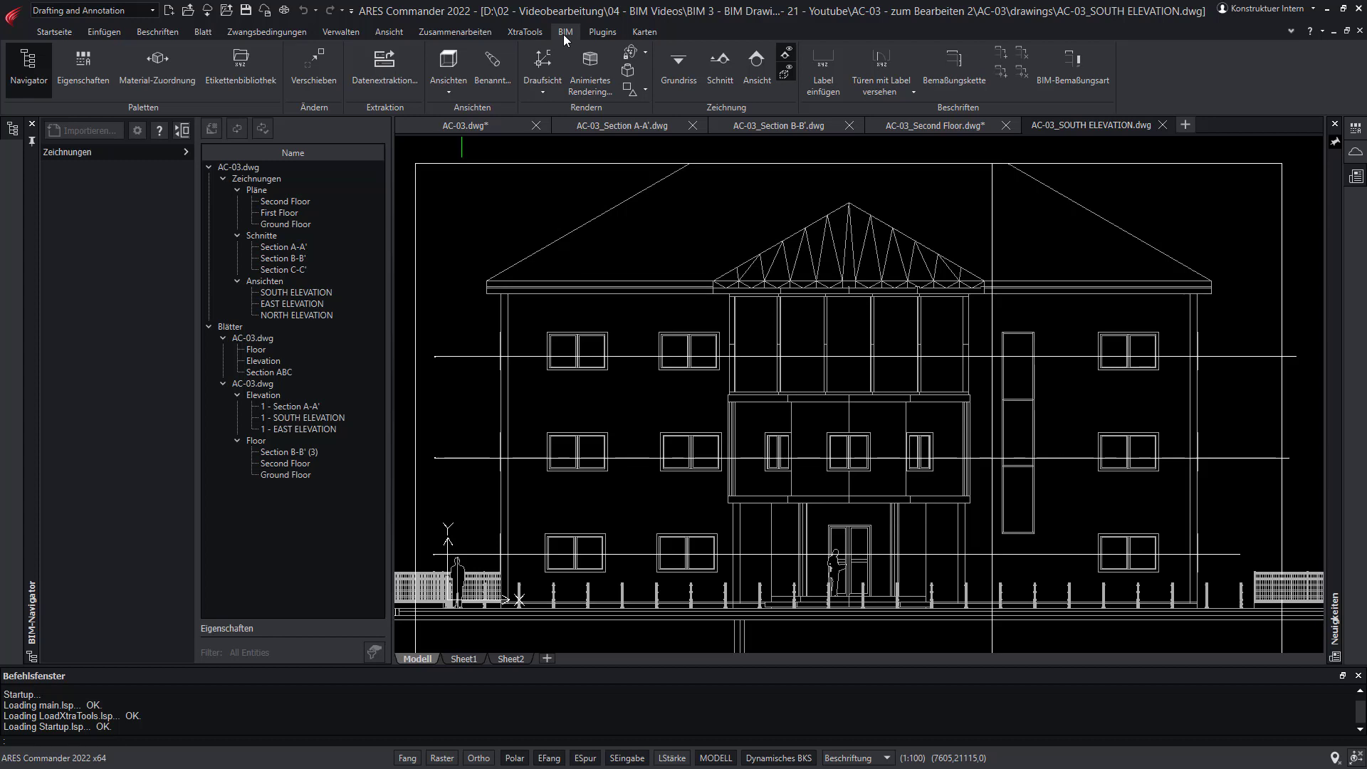
left_click(786, 55)
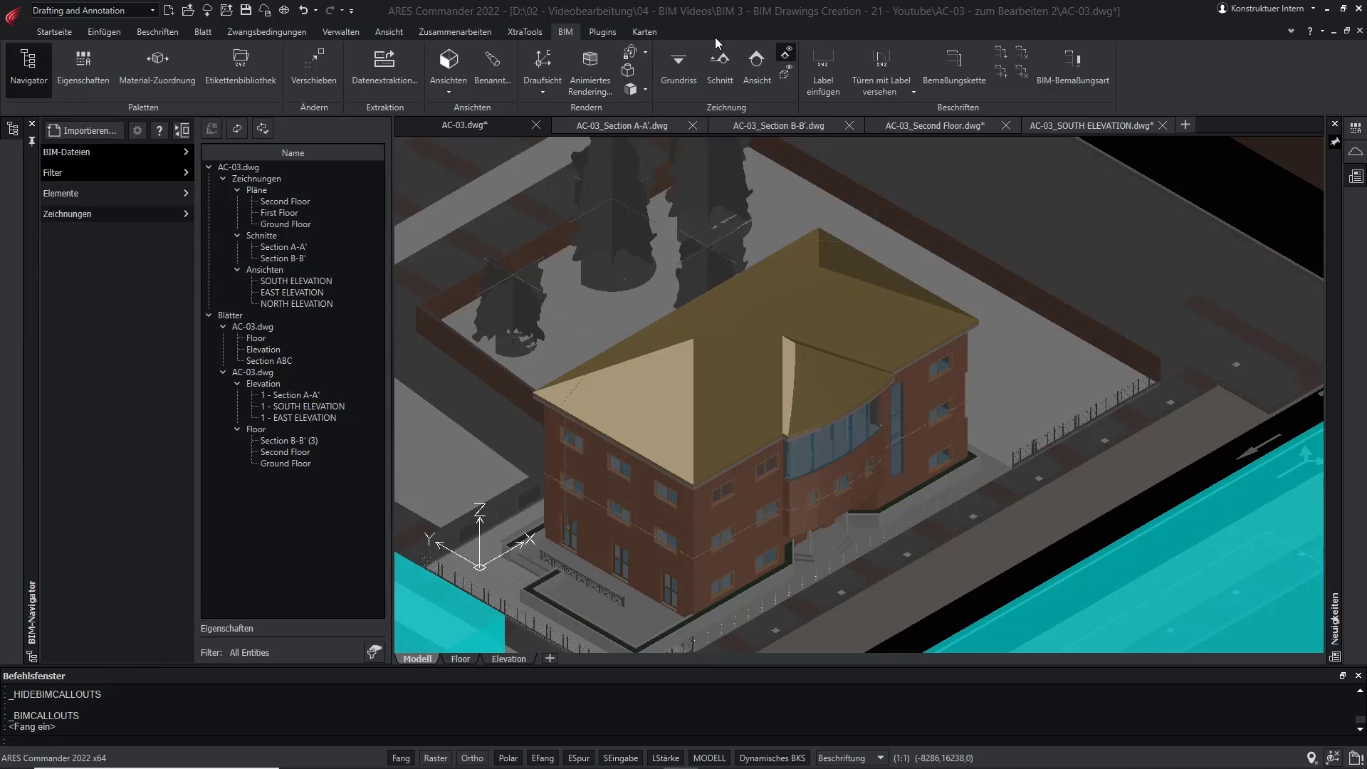
left_click(645, 88)
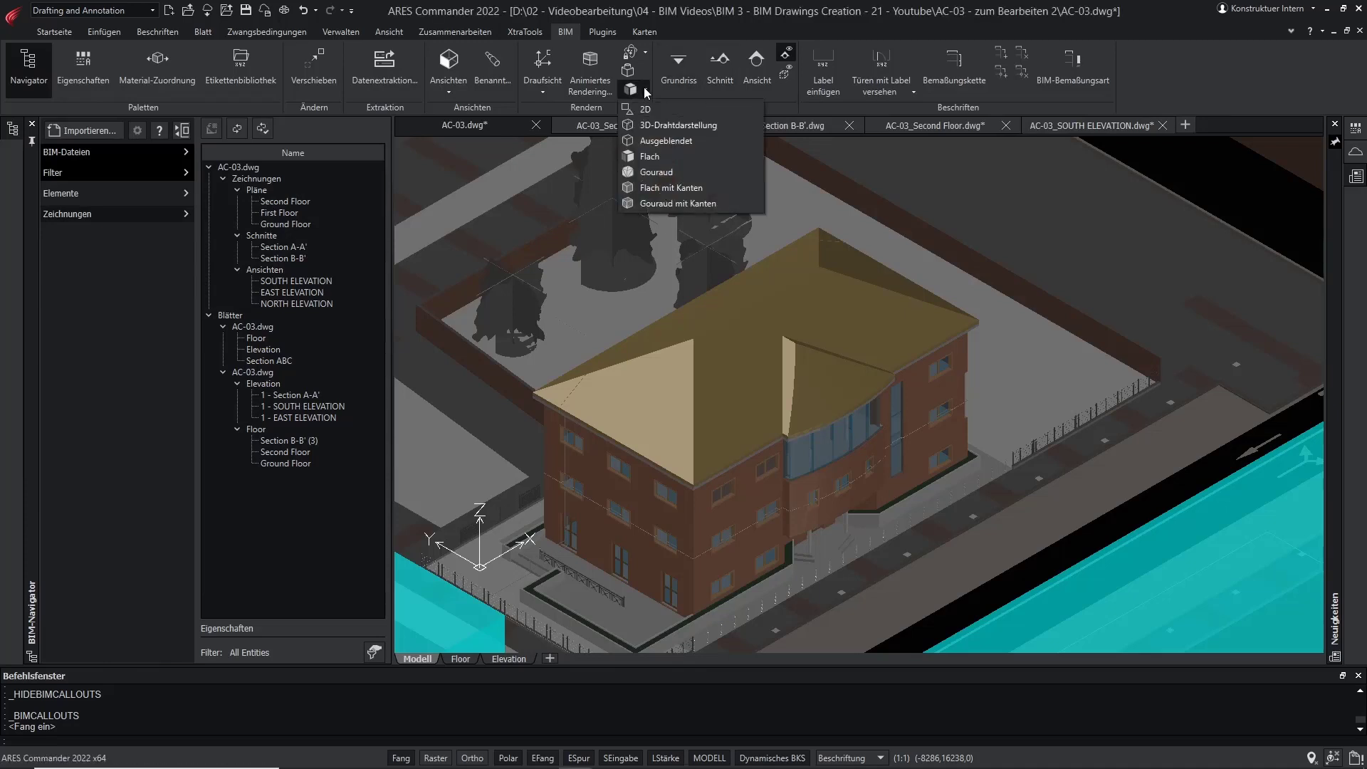
left_click(643, 107)
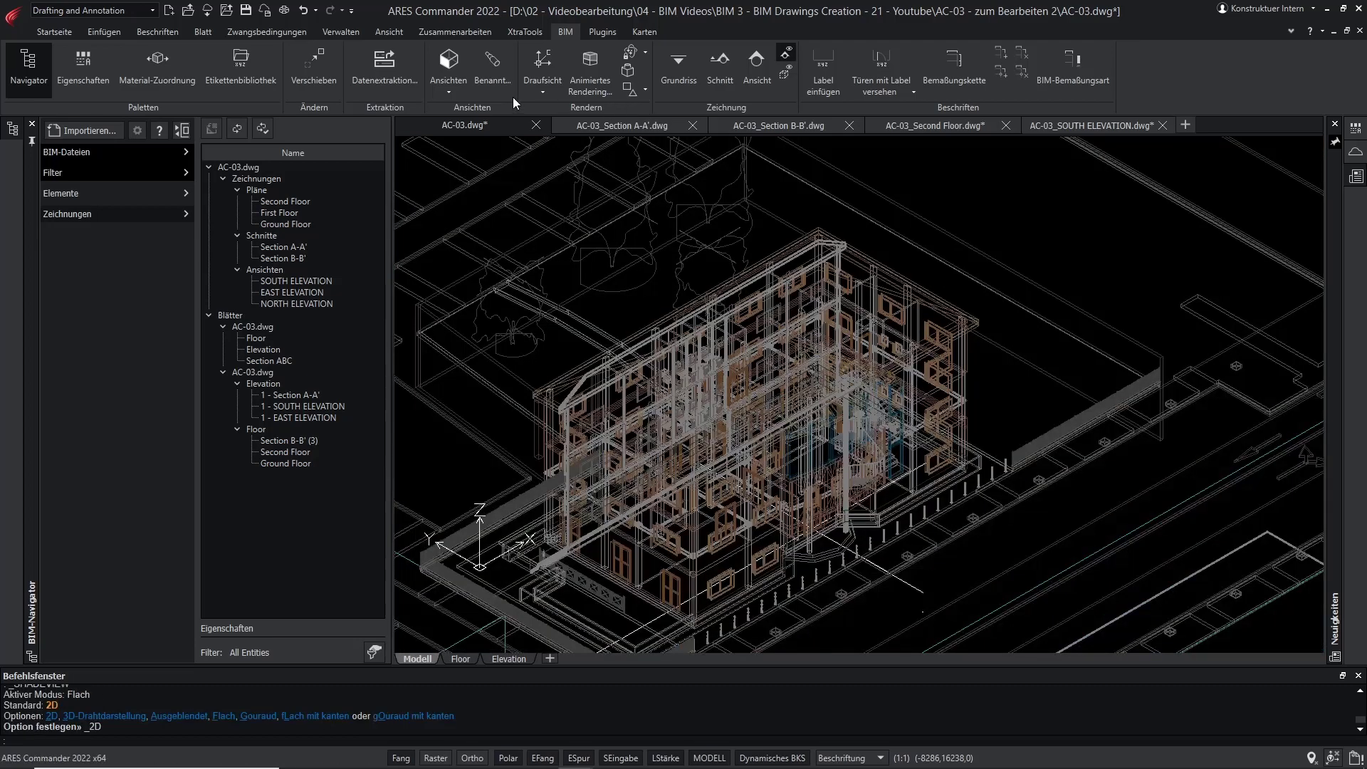
left_click(450, 92)
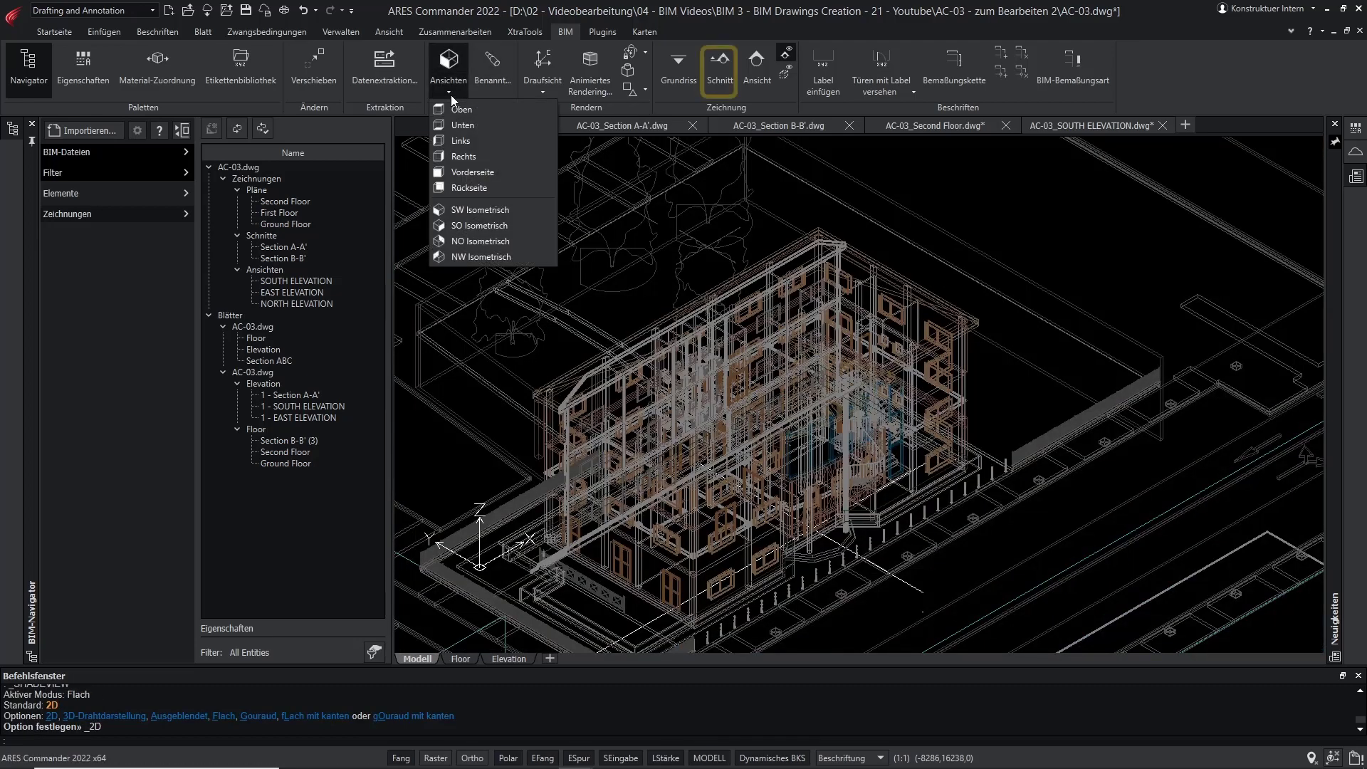
left_click(458, 108)
Create a BIM section cutting east to west through the washrooms, with depth extending past the north facade, named C-C'
left_click(733, 89)
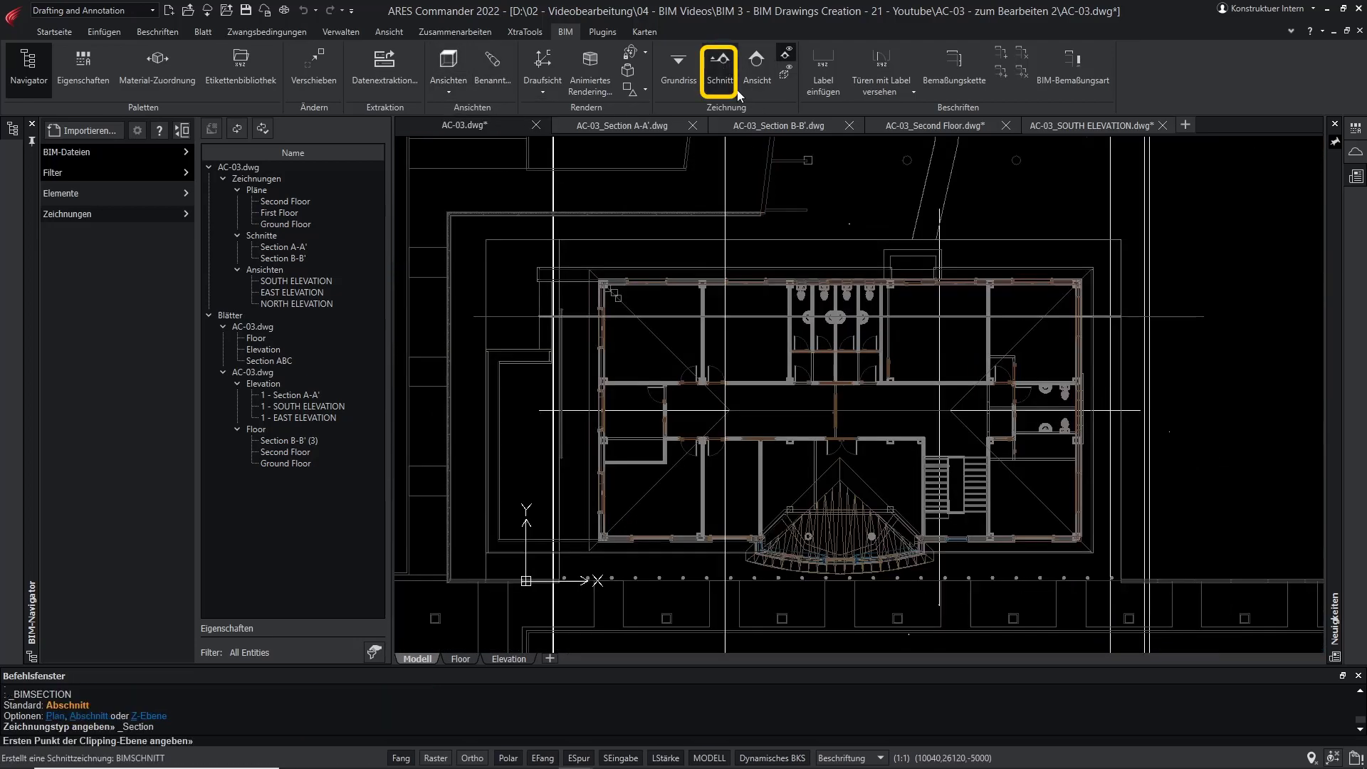
left_click(1101, 353)
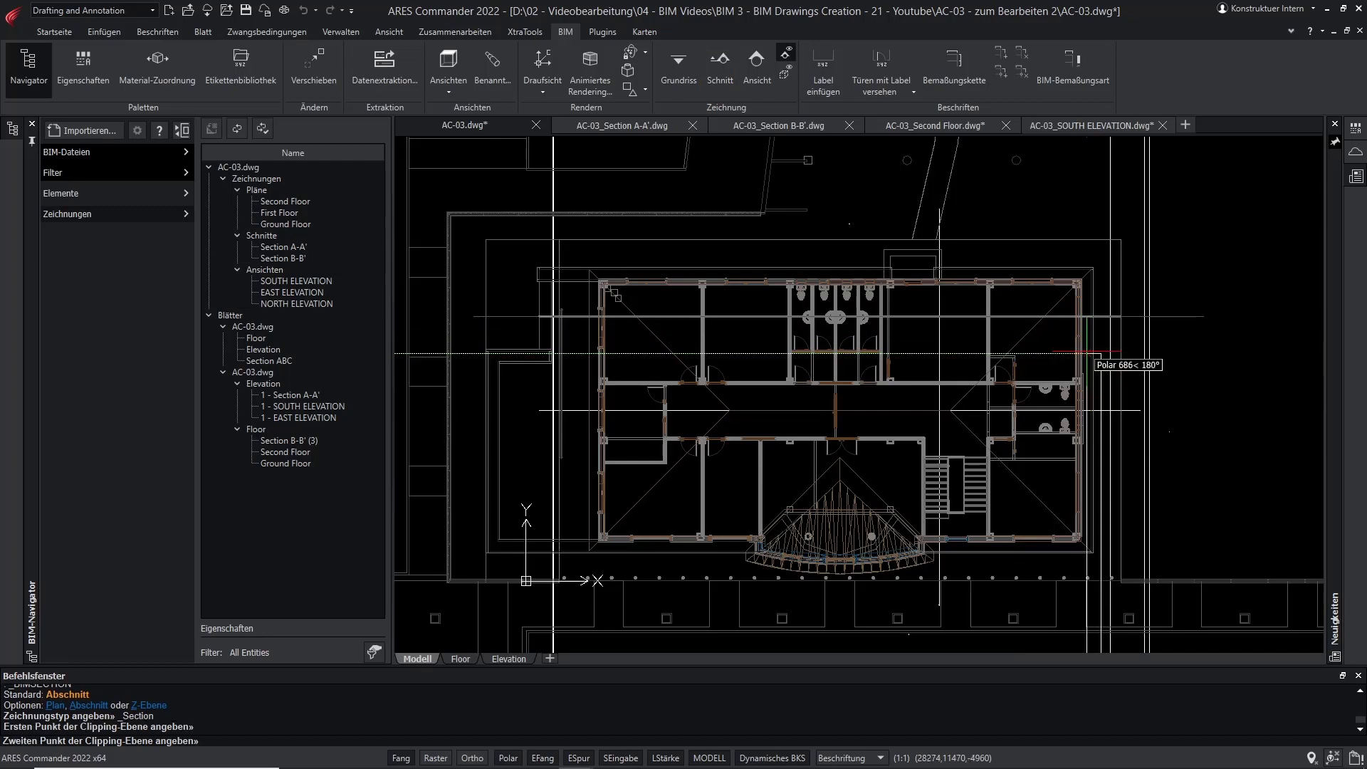
left_click(568, 354)
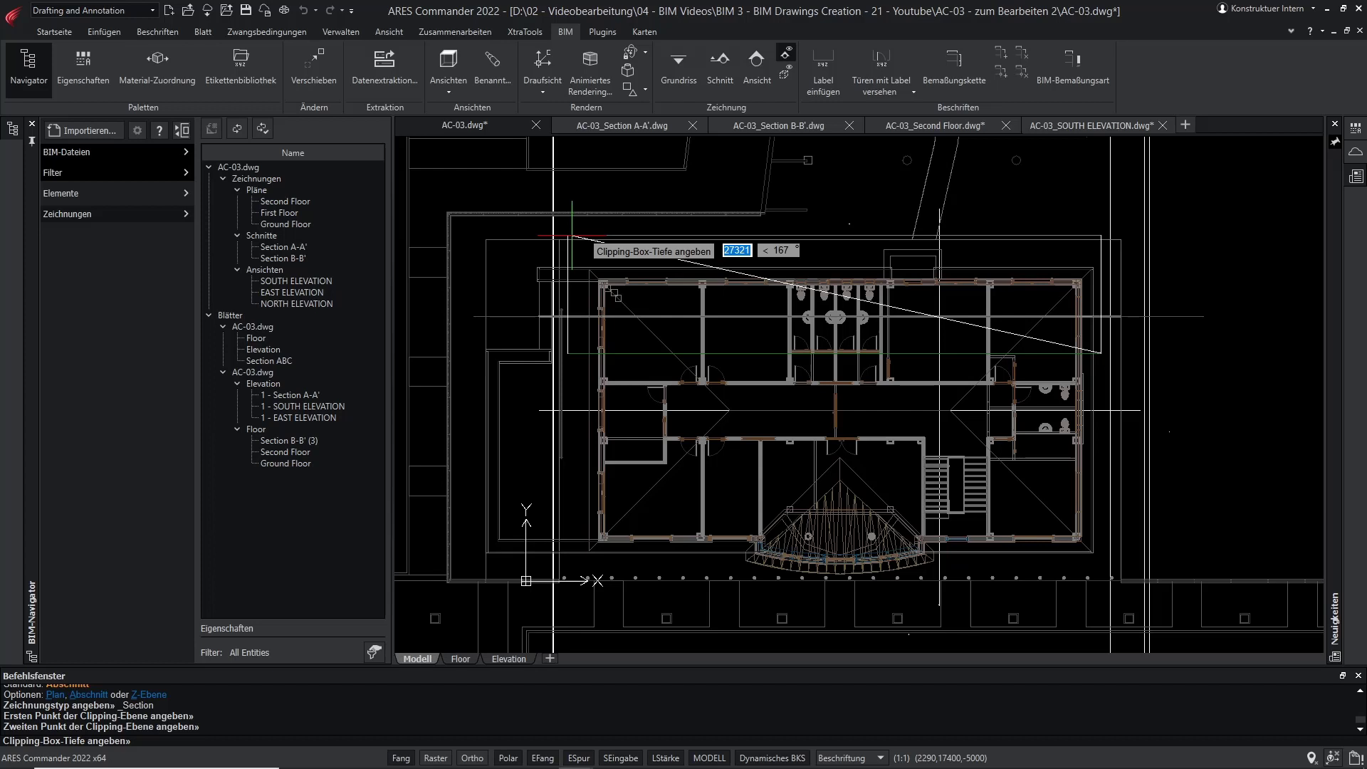
left_click(572, 233)
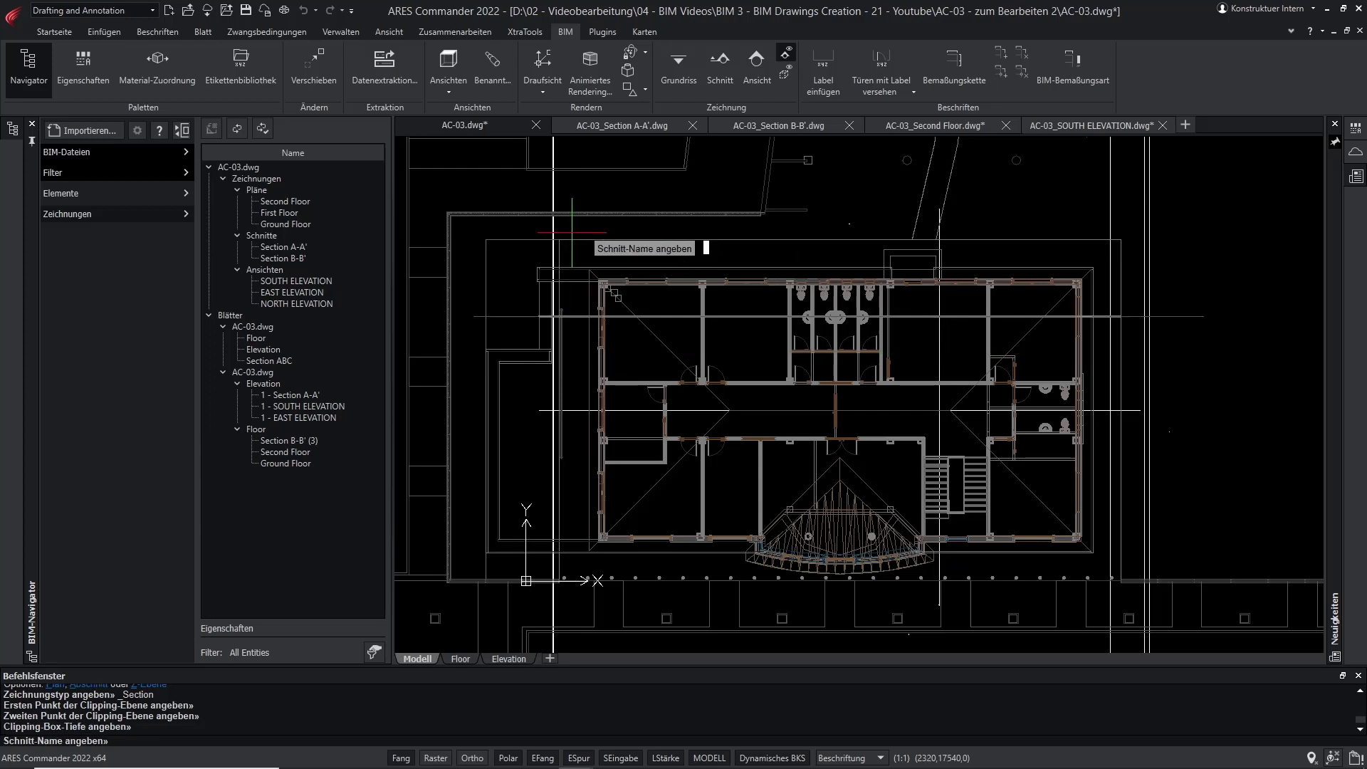
type("C-C'")
key("Return")
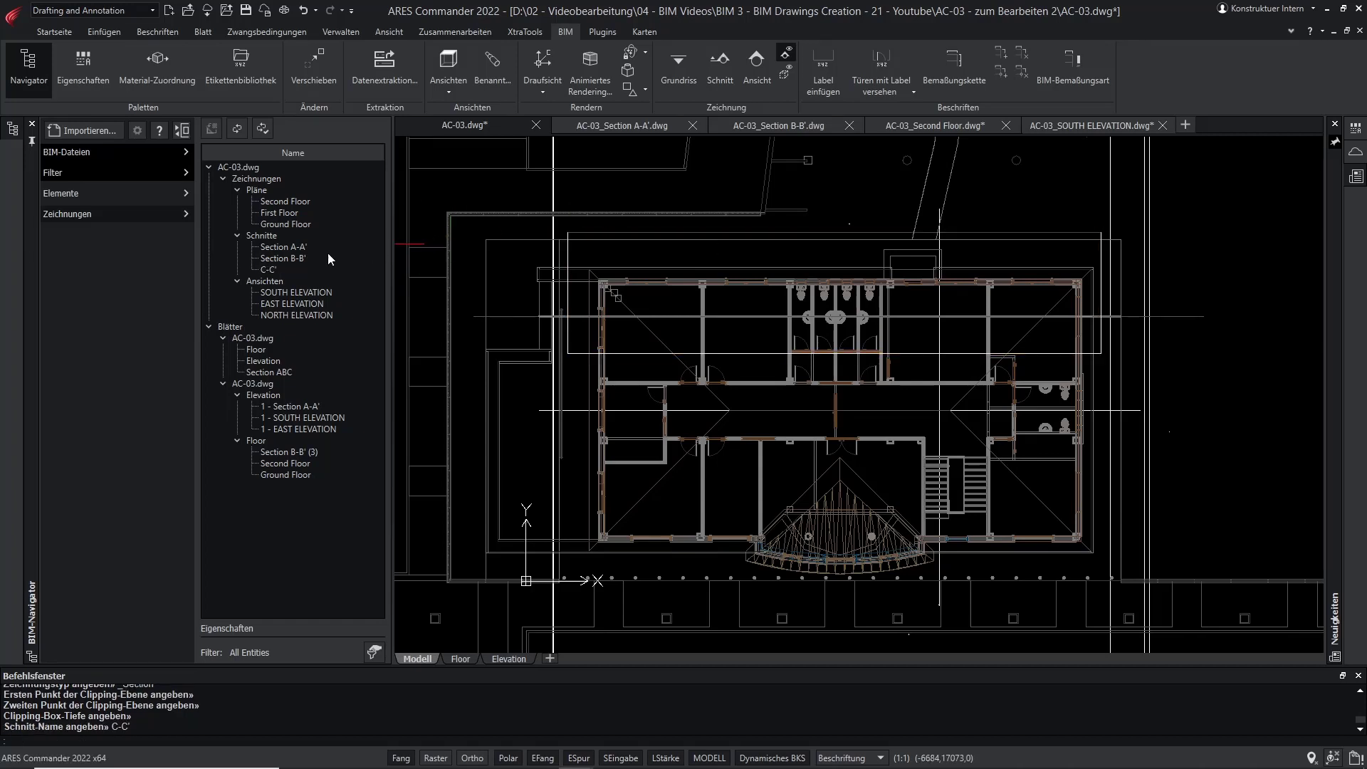
Rename the section C-C' as Section C-C'
left_click(273, 271)
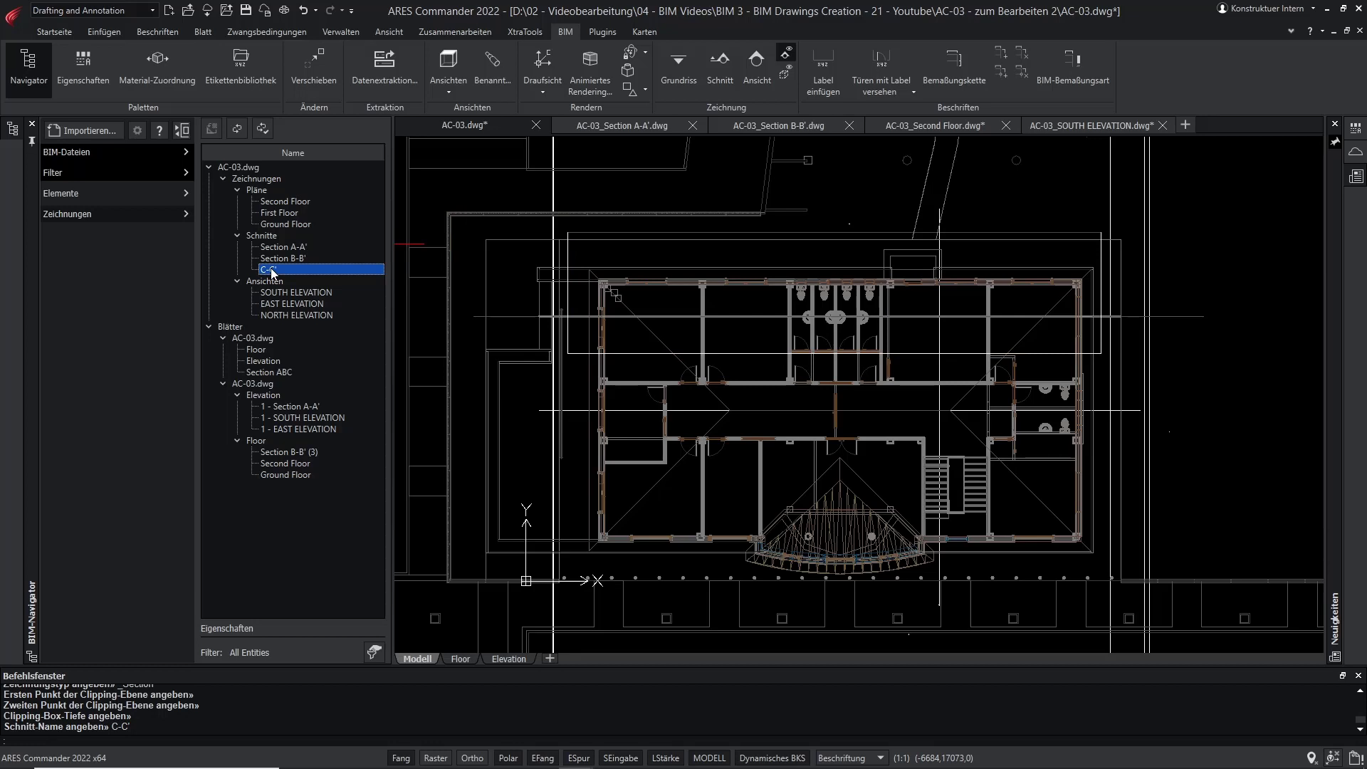
right_click(273, 273)
left_click(313, 326)
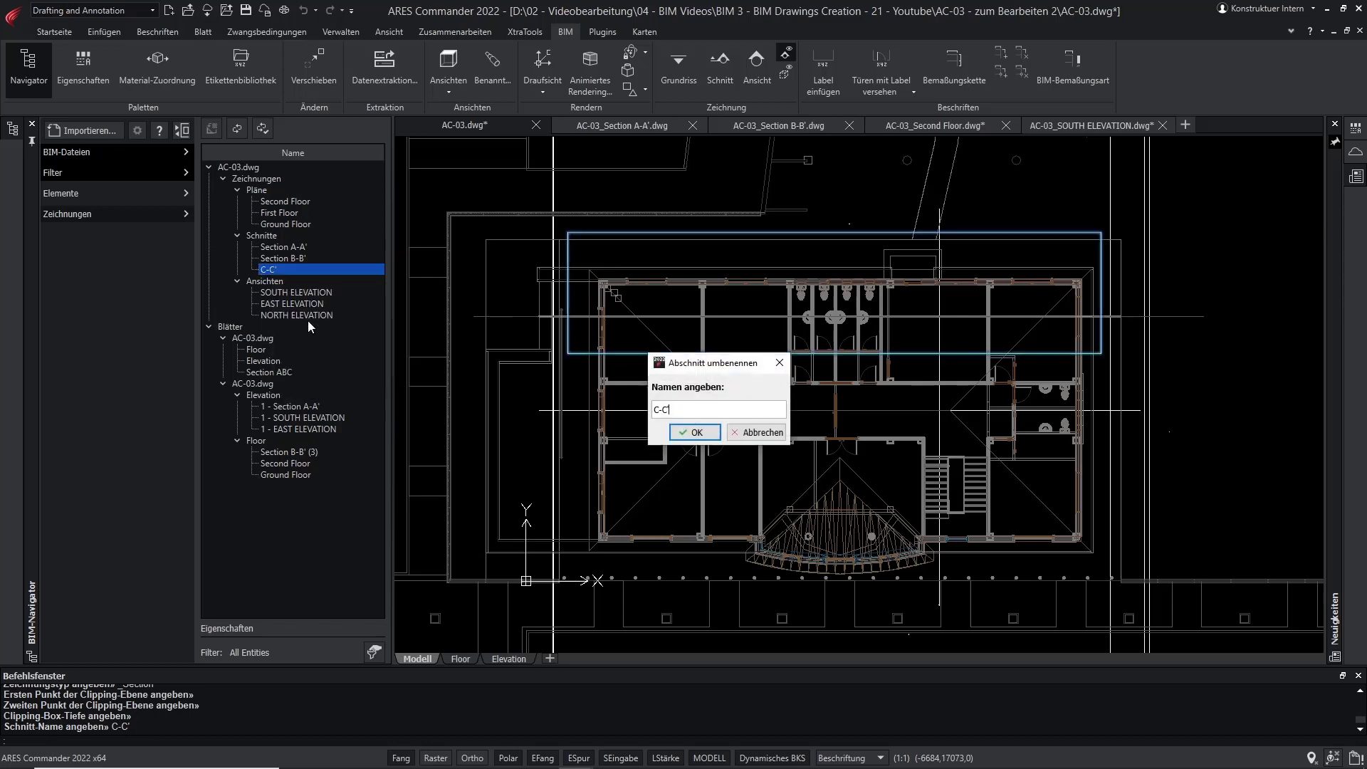
type("Section")
key("Return")
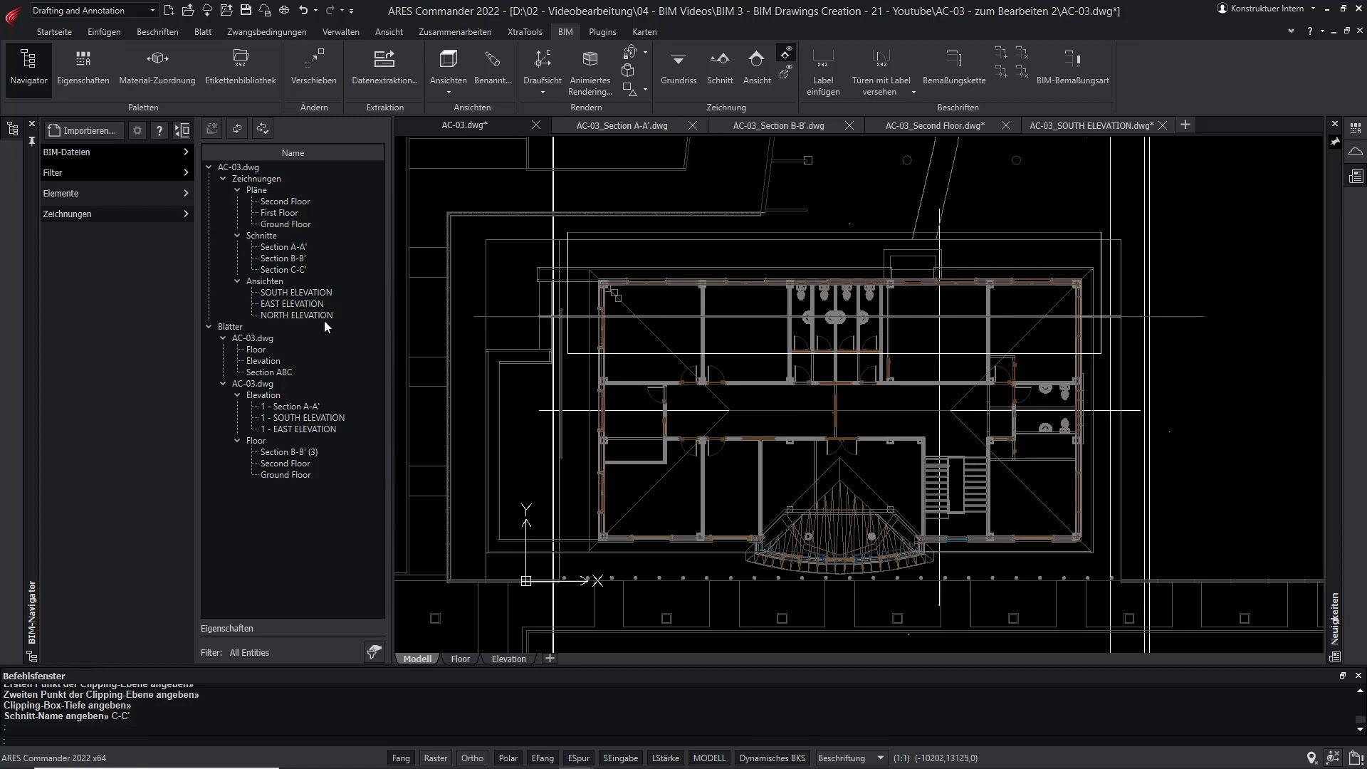
Open the Section C-C' drawing and hide its BIM callouts
double_click(286, 270)
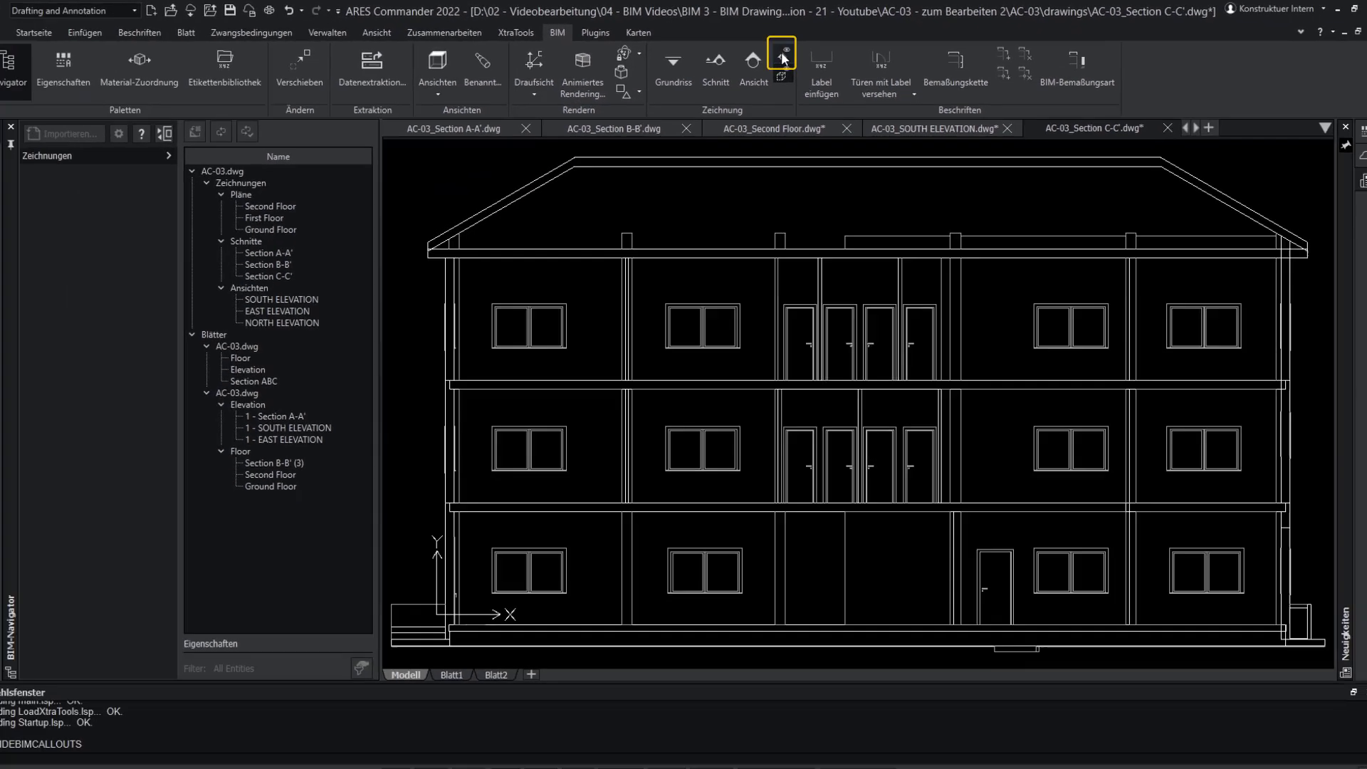
left_click(651, 120)
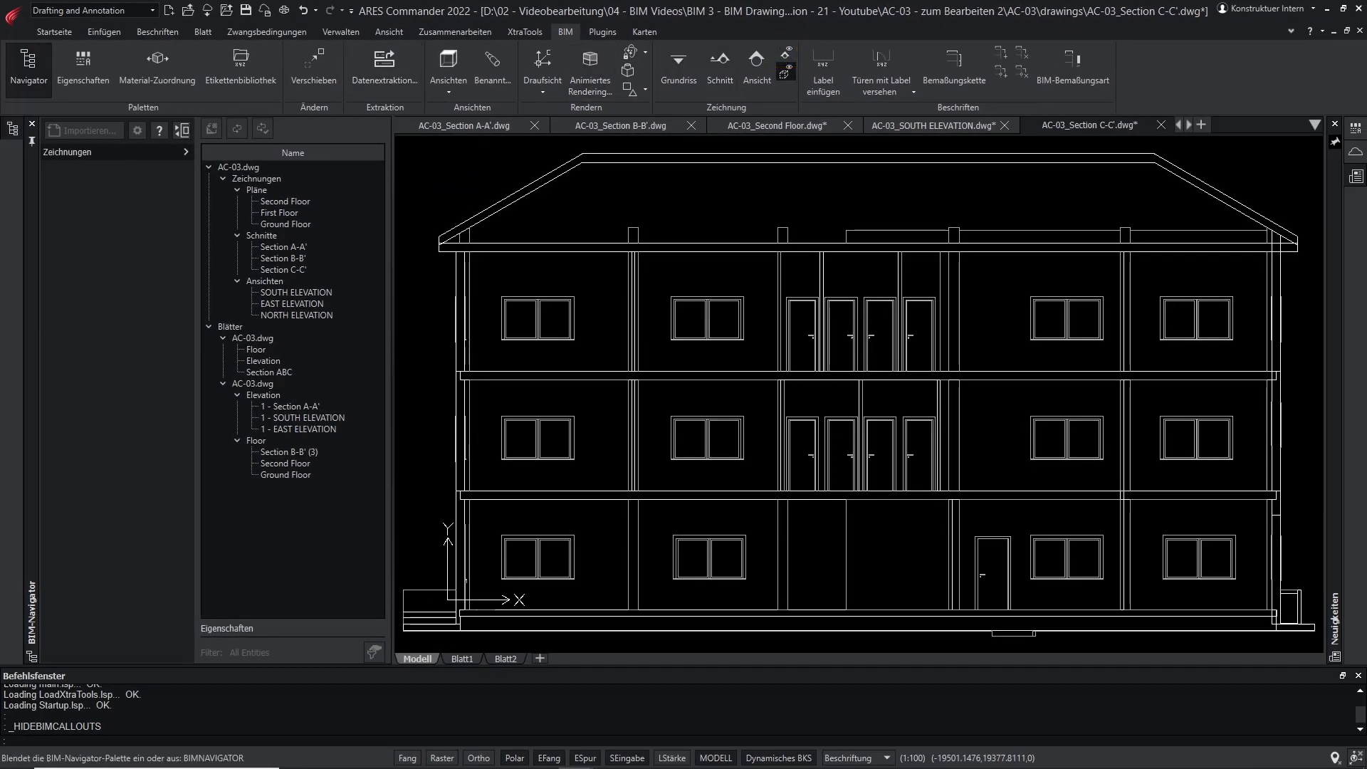
left_click_drag(0, 114, 583, 161)
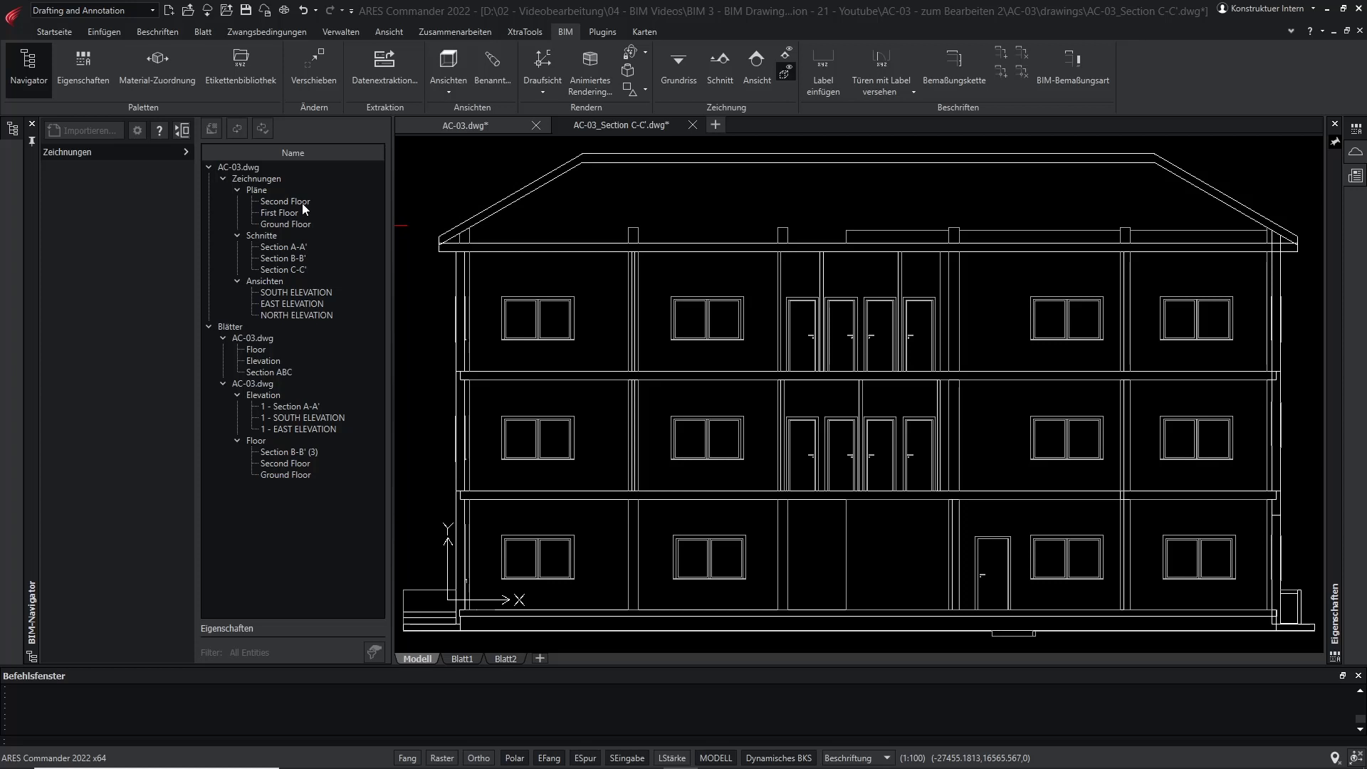
Return to the AC-03.dwg model and review its BIM files, filters, elements and drawings
double_click(245, 167)
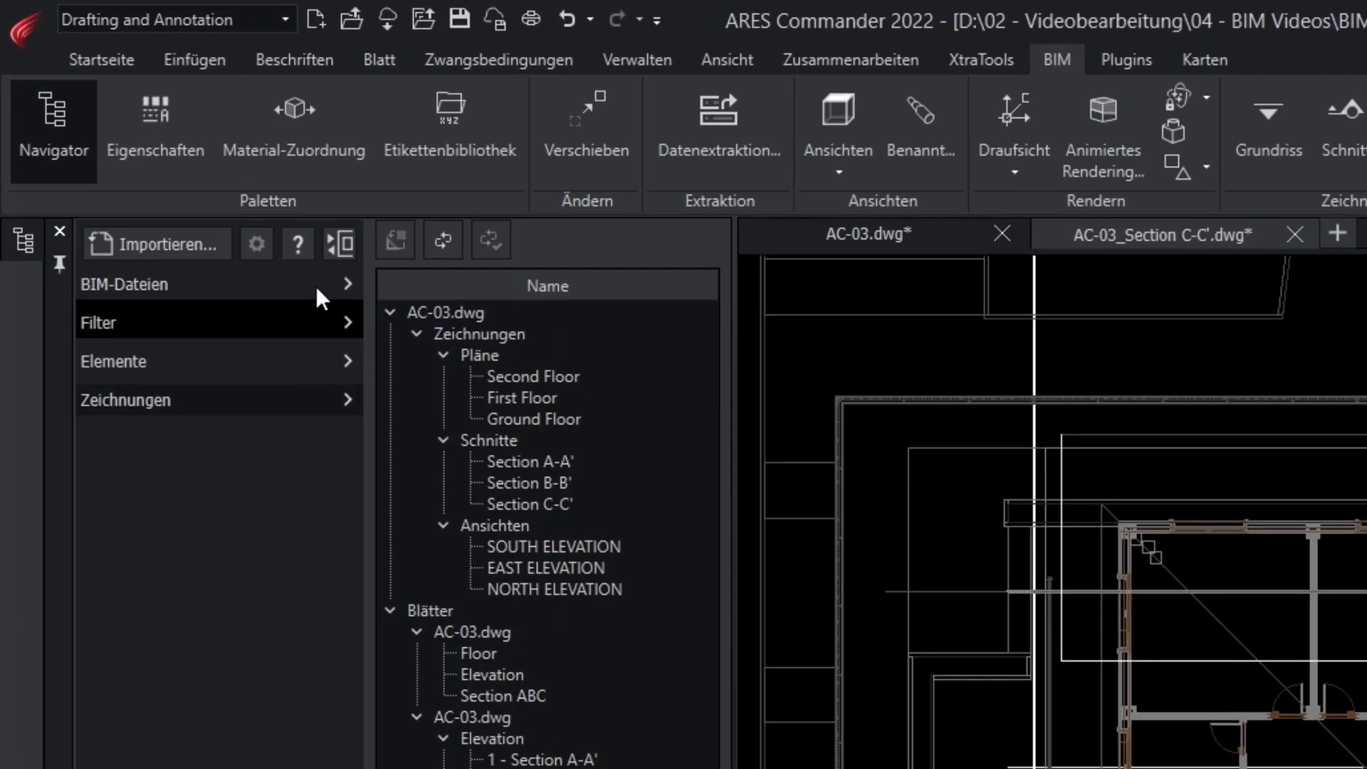
left_click(315, 284)
left_click(241, 314)
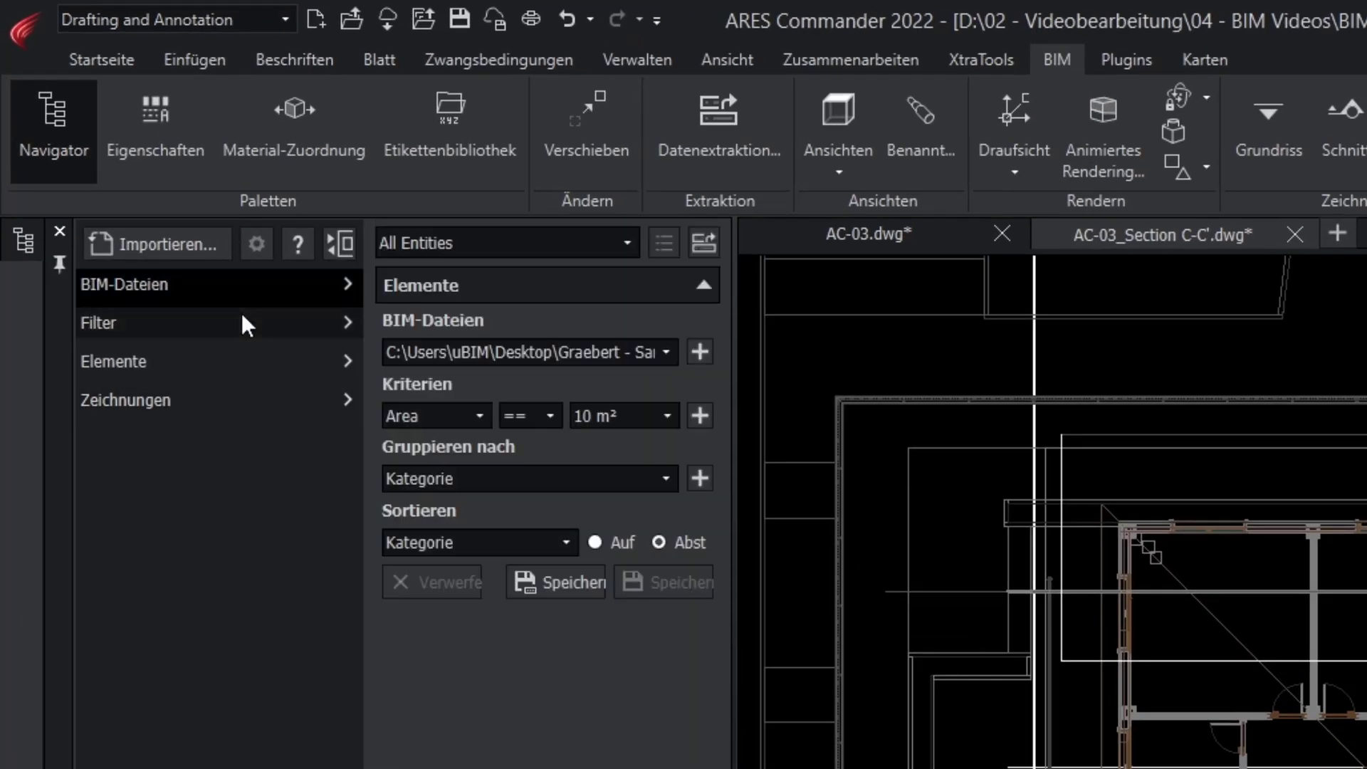
left_click(225, 361)
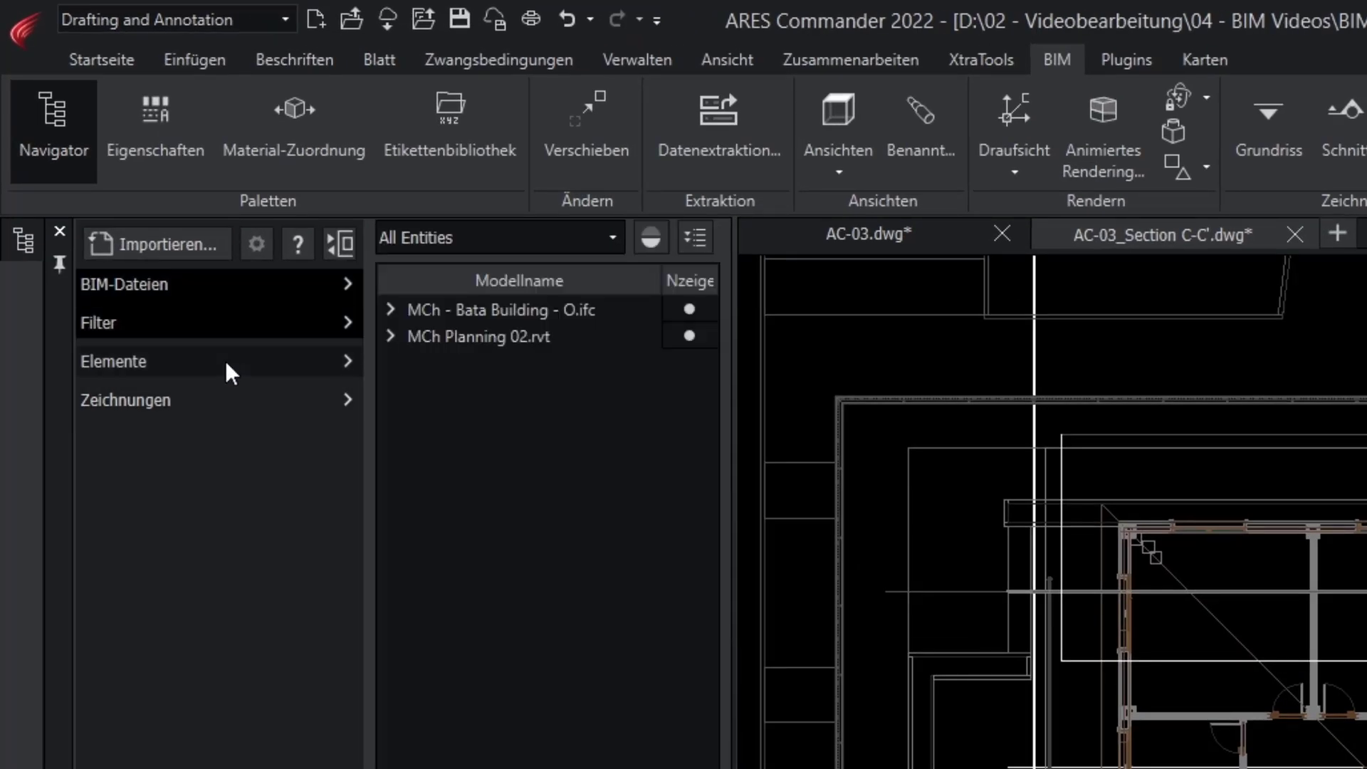
left_click(211, 402)
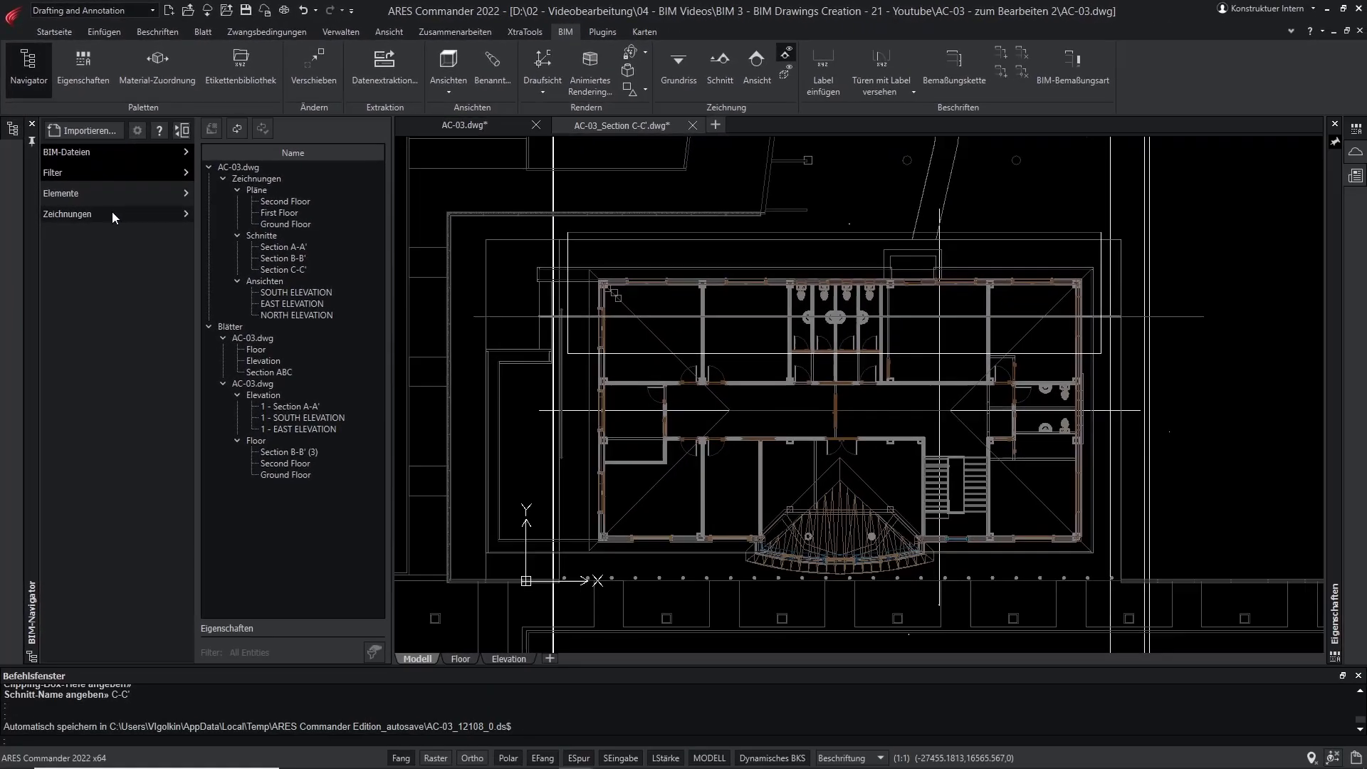
Reopen the Section C-C' drawing and briefly switch on the line weight display to compare cut and projected lines
double_click(283, 269)
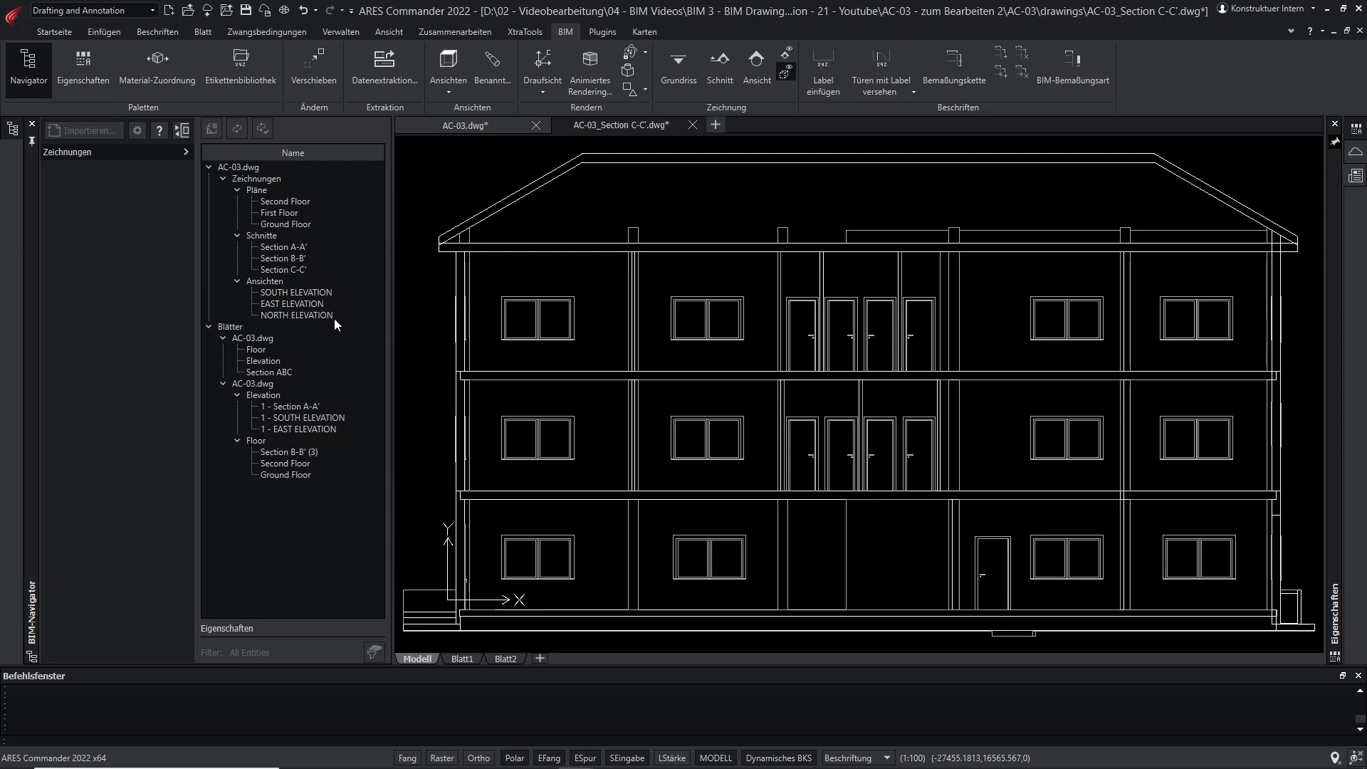
left_click(670, 759)
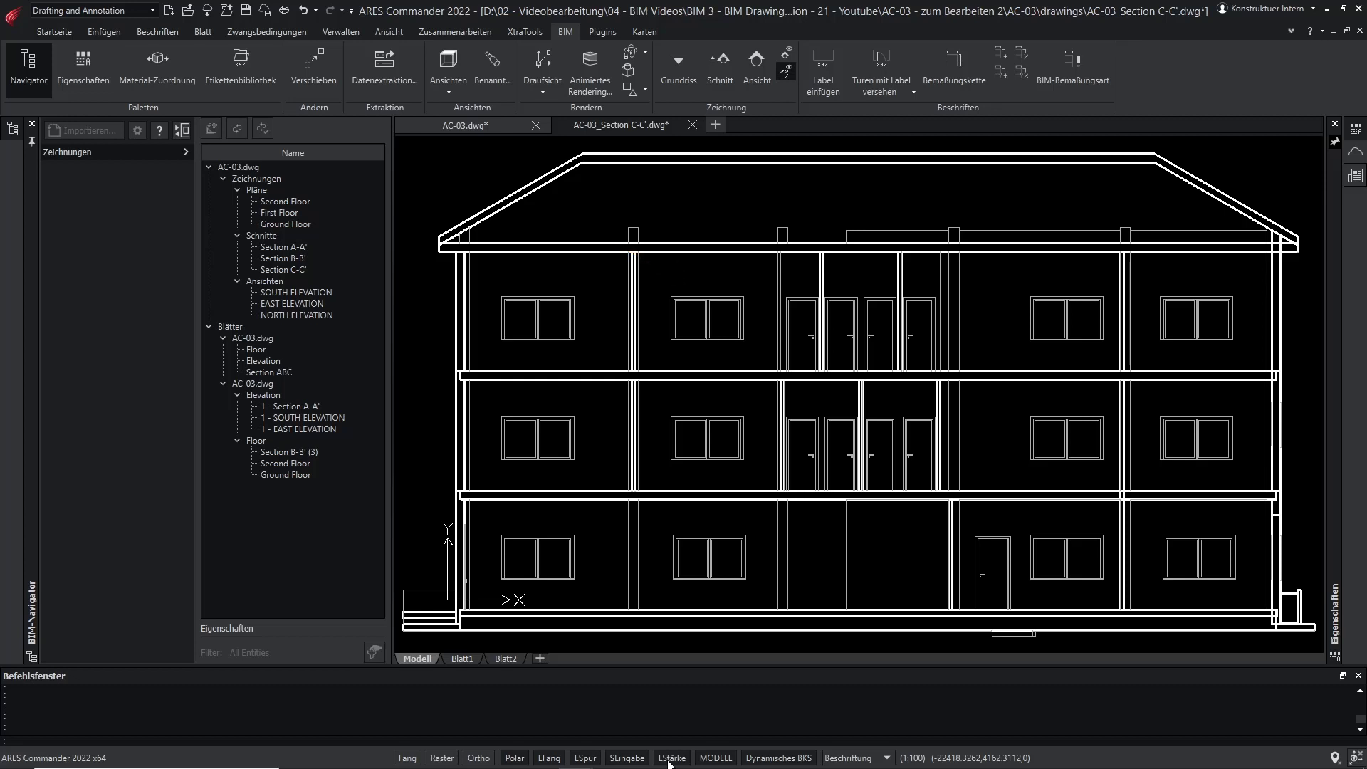
left_click(669, 758)
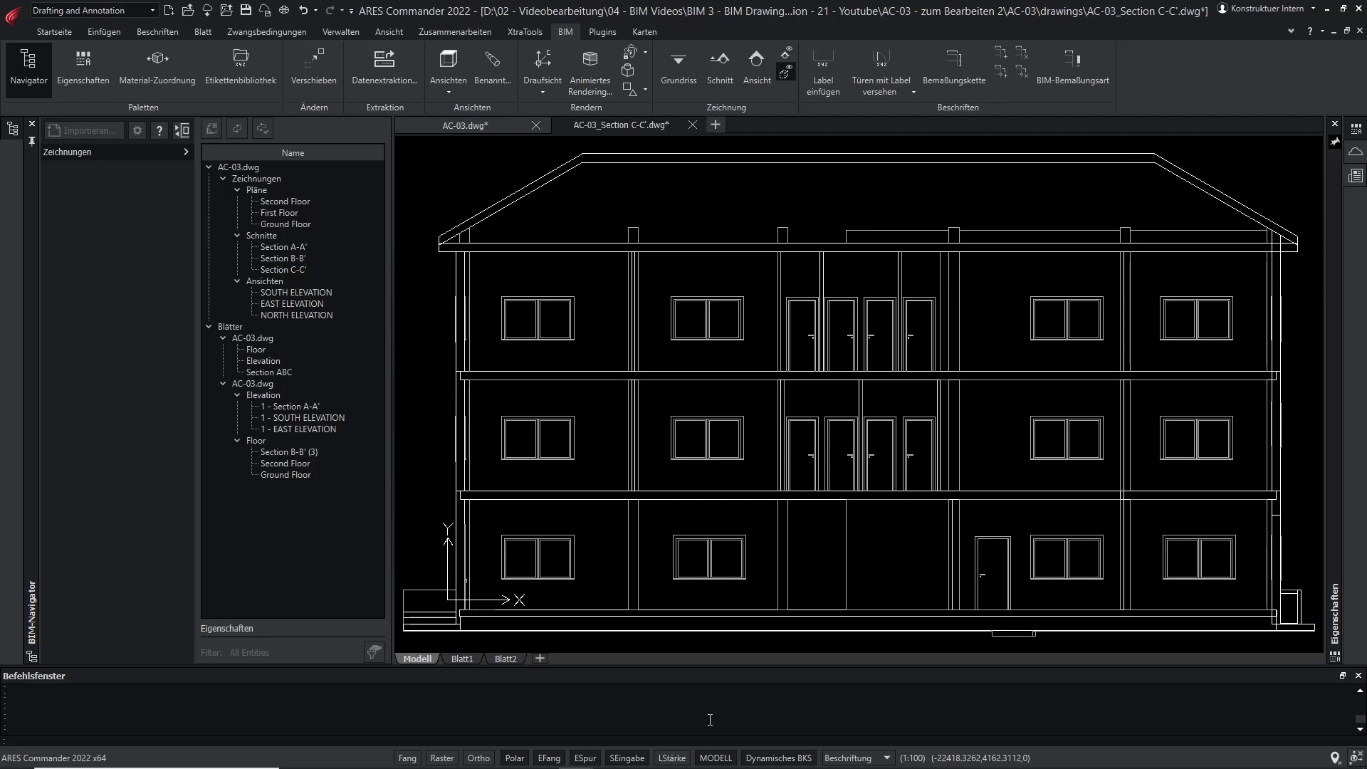
Inspect the BIM and IFC properties of an upper-floor window and the east facade wall in Section C-C'
left_click(1335, 141)
left_click(854, 343)
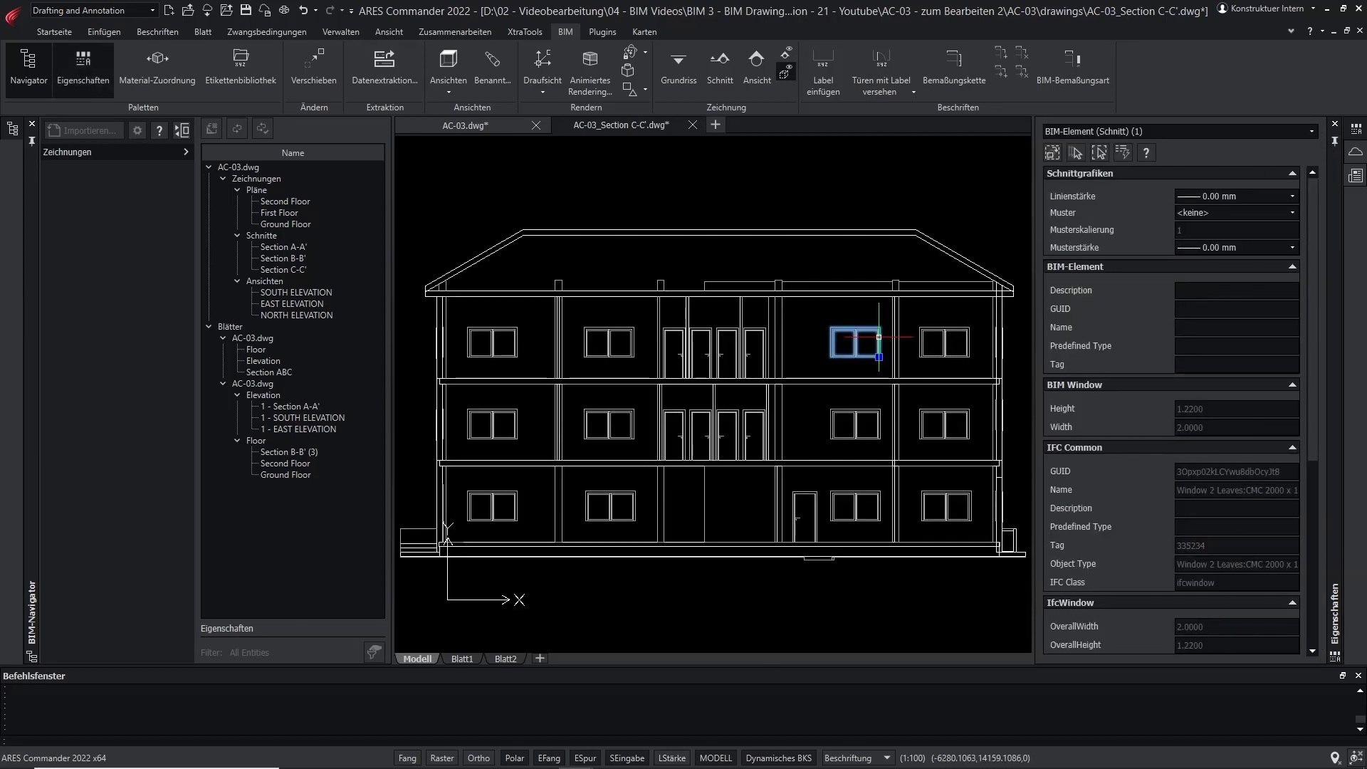
scroll(1272, 241, "down", 6)
scroll(1253, 242, "up", 6)
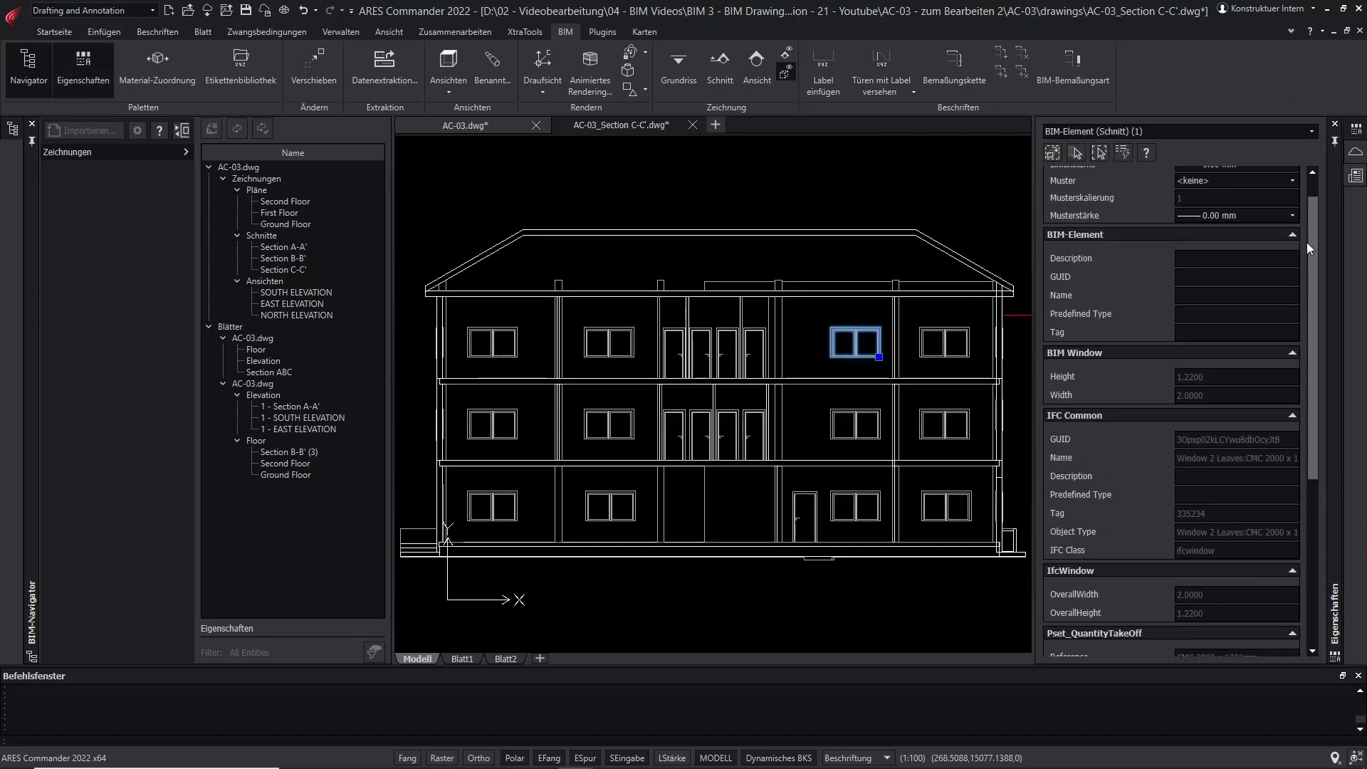
key("Escape")
left_click(998, 335)
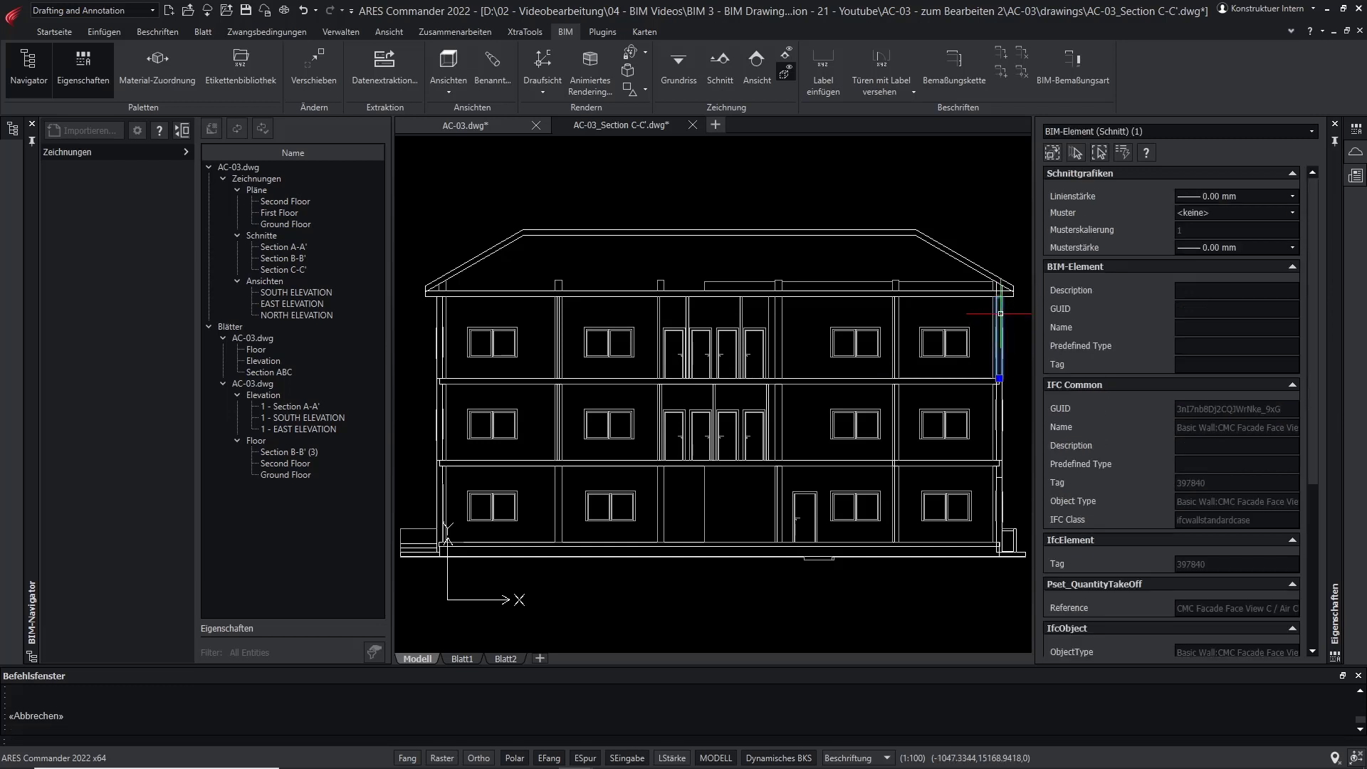
left_click_drag(1312, 233, 1313, 360)
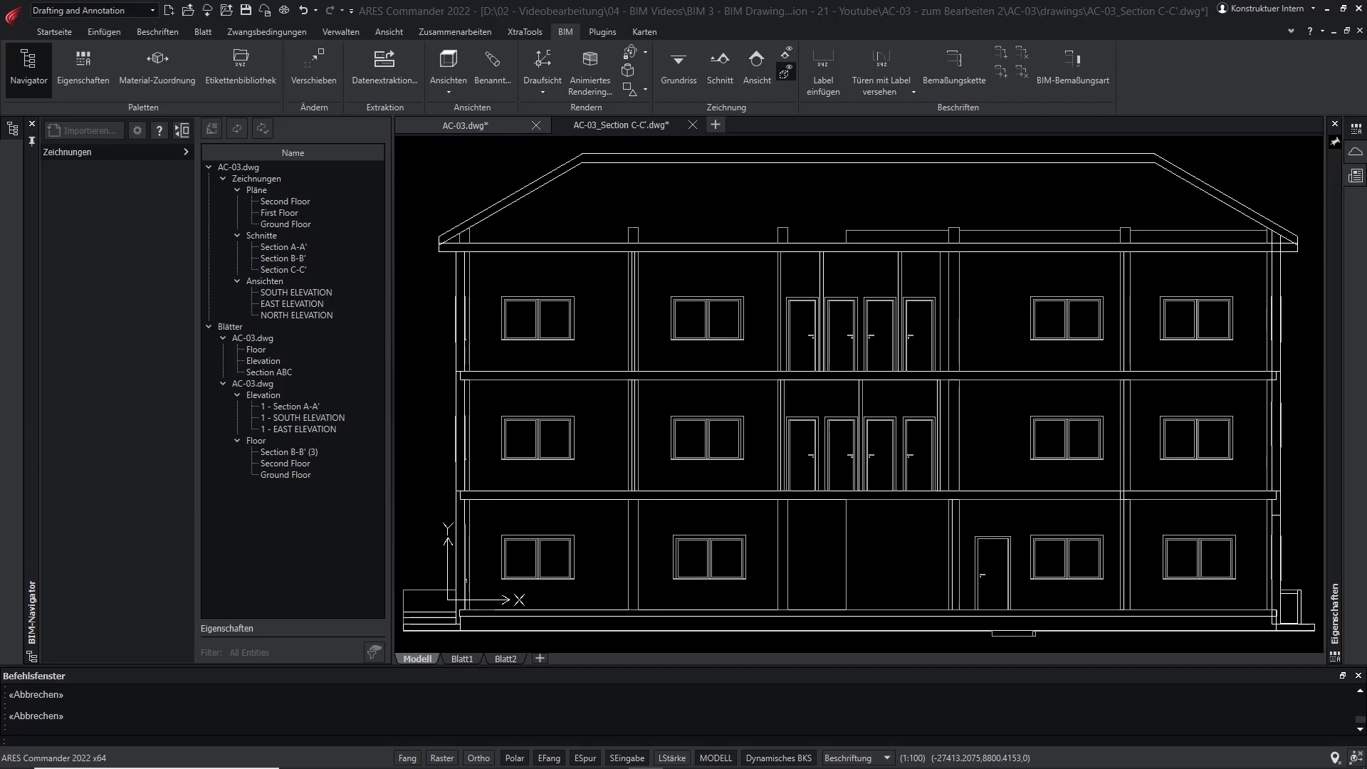
Open the Second Floor plan and create an elevation from its west side, enclosing the whole building and named WESTELEVATION
left_click(285, 202)
double_click(285, 202)
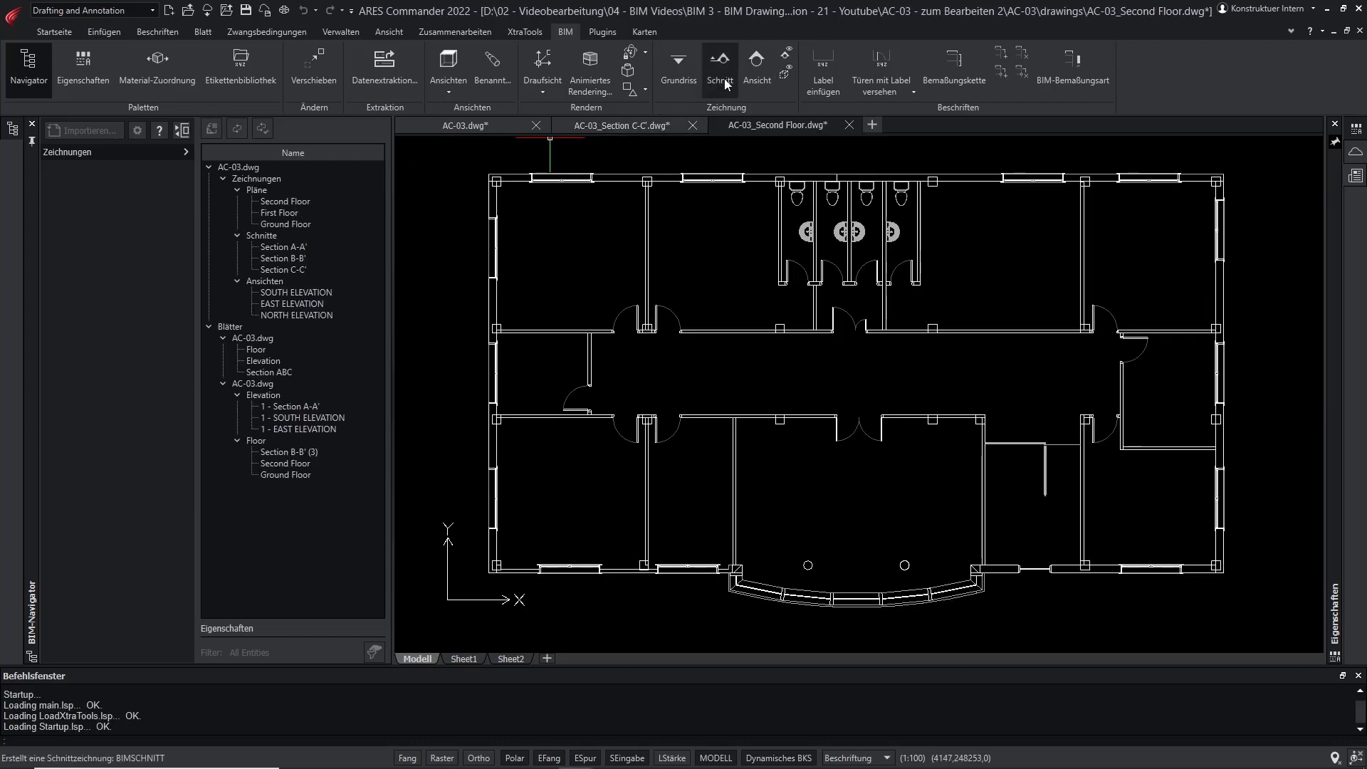
left_click(747, 72)
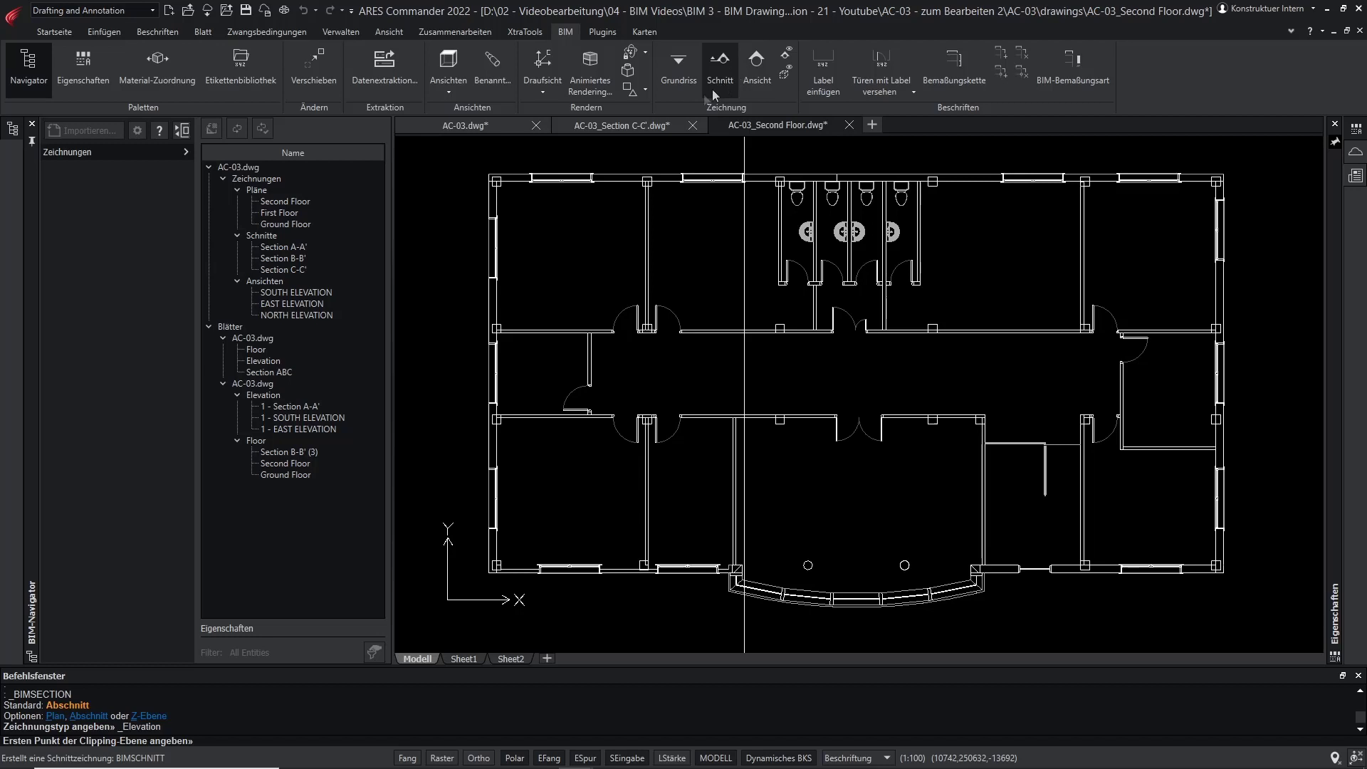
left_click(463, 159)
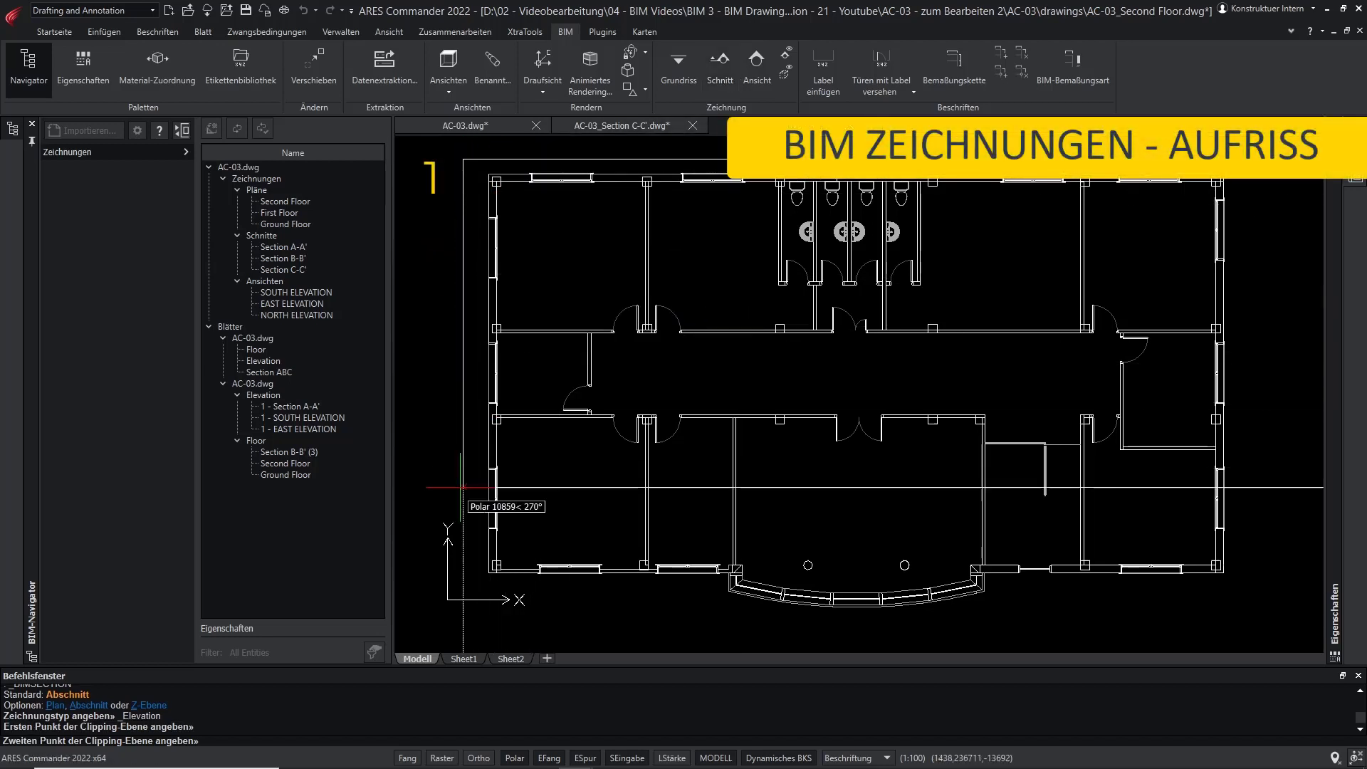
left_click(464, 623)
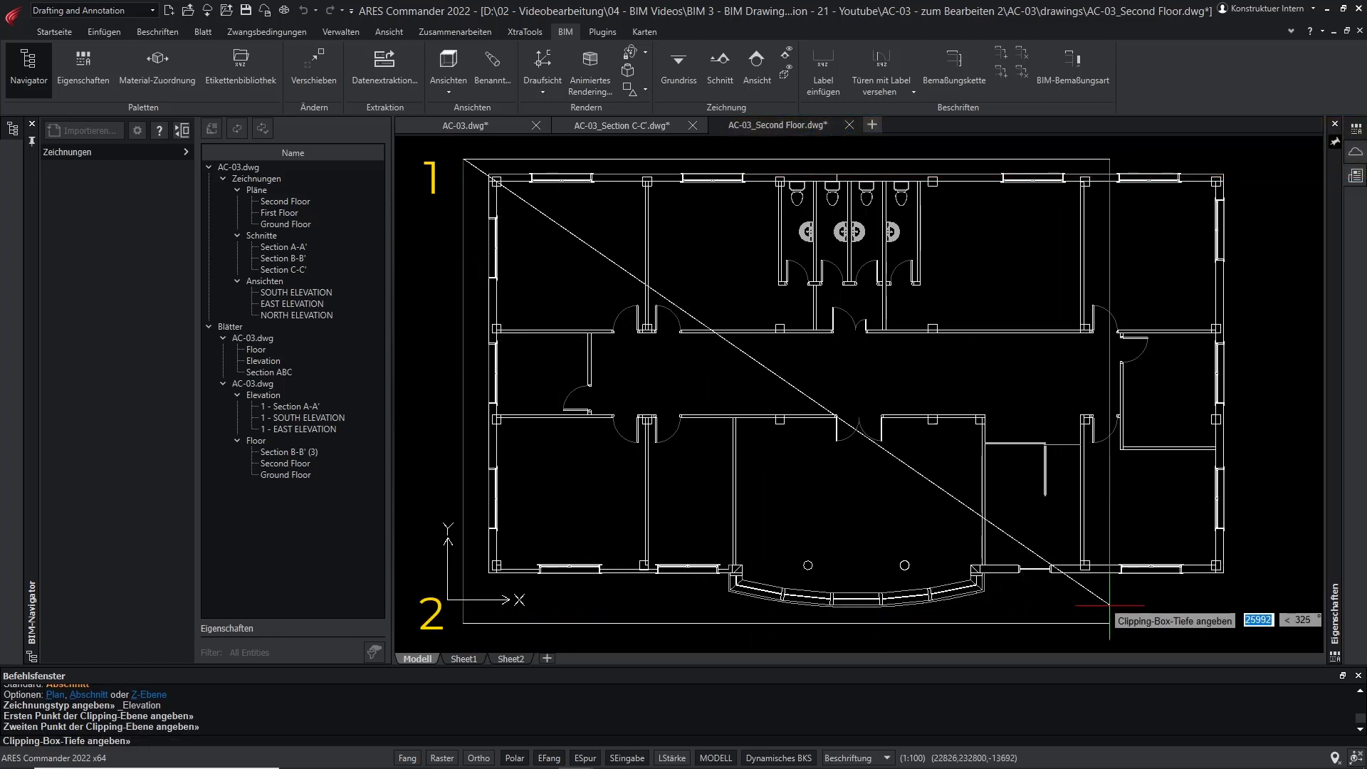
left_click(1267, 602)
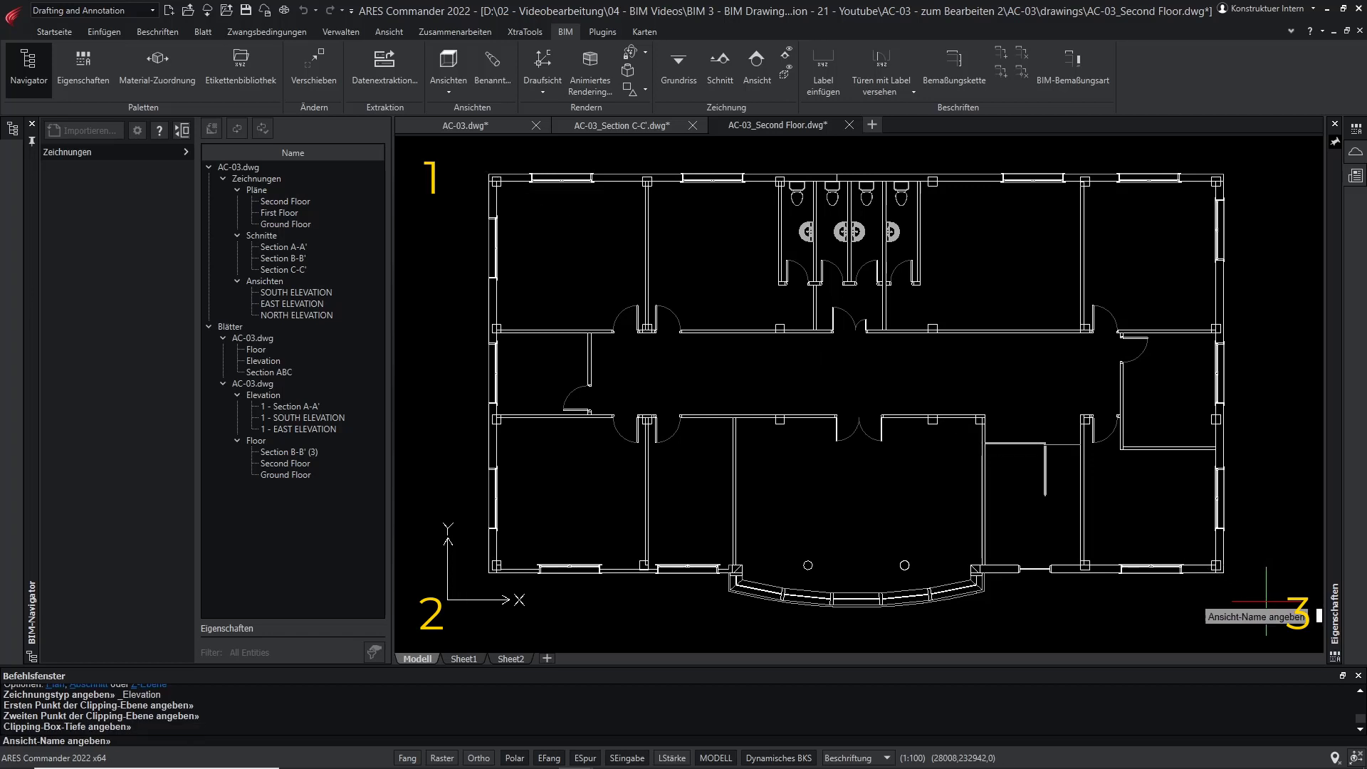
type("WE")
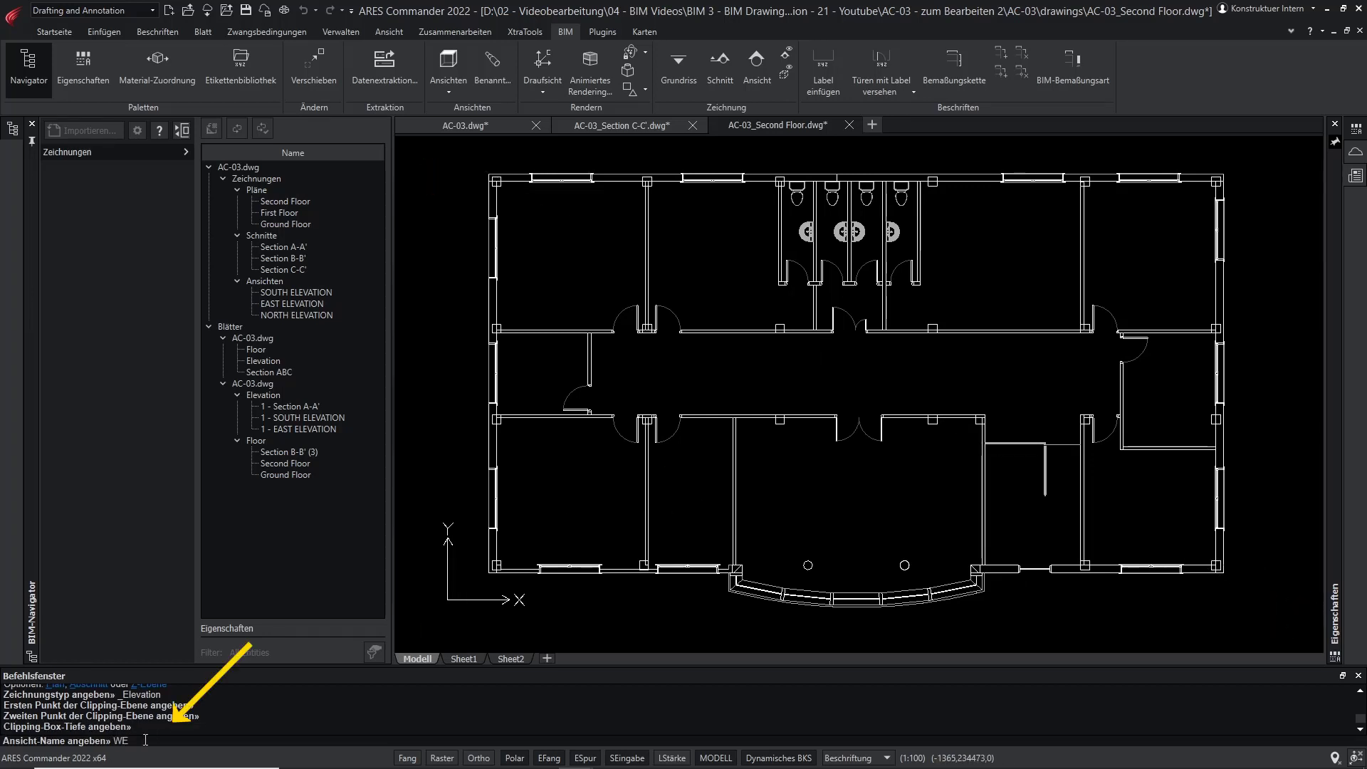
type("ST ELEVATION")
key("Return")
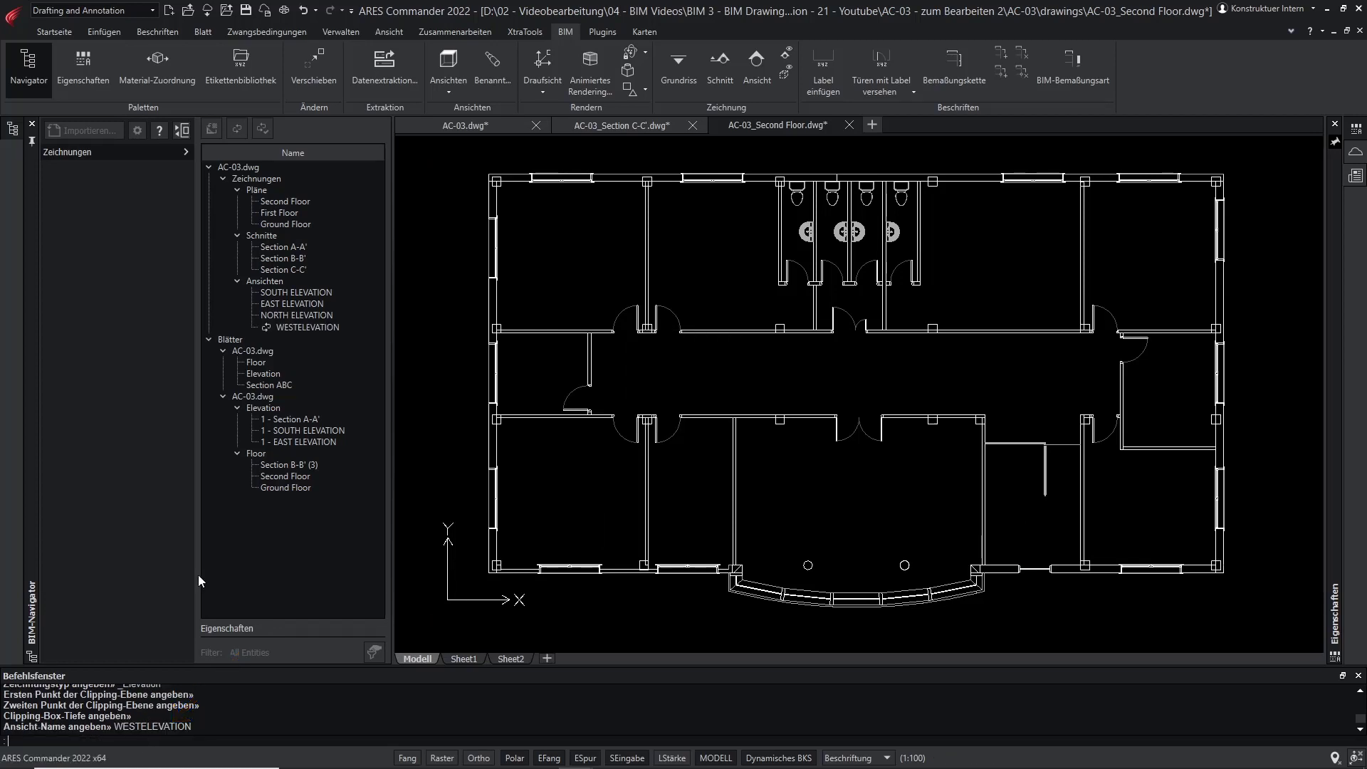
Open the WESTELEVATION drawing and hide its BIM callouts
double_click(308, 327)
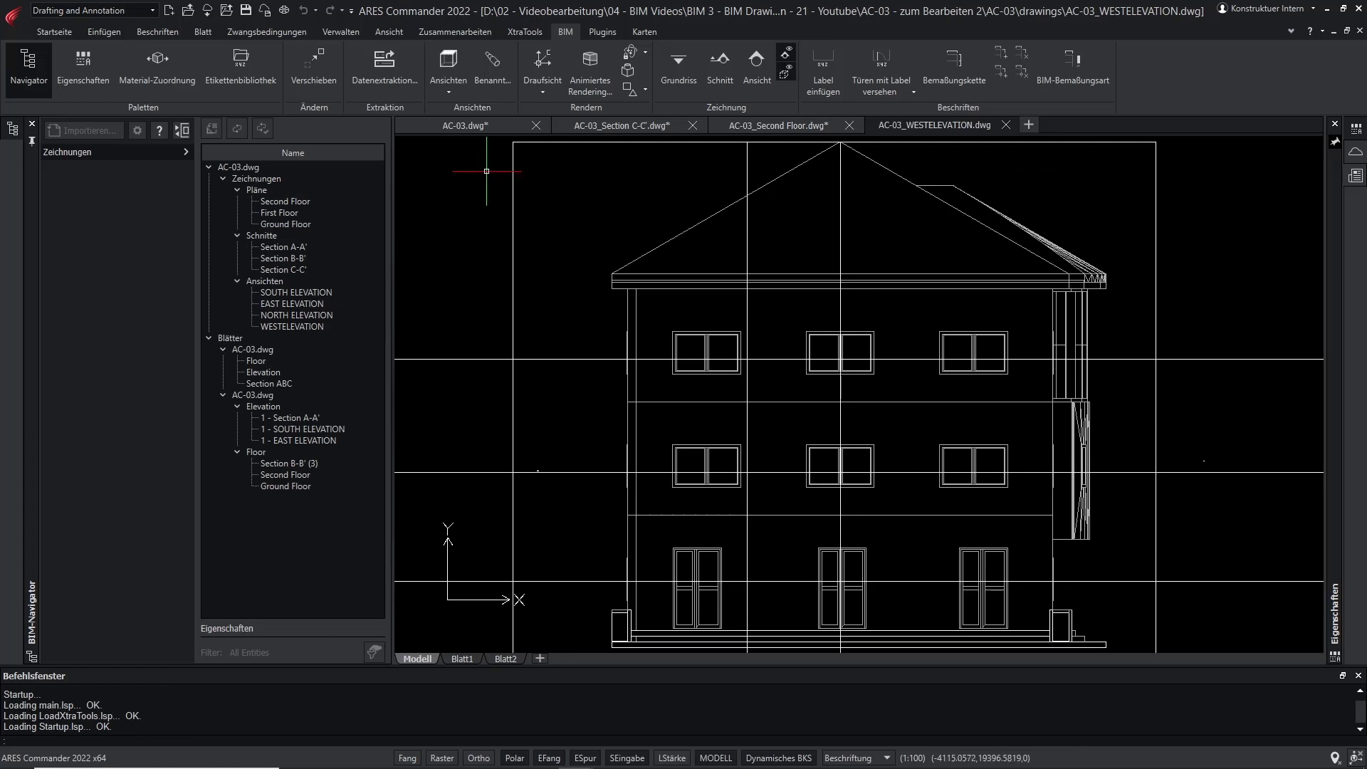
left_click(784, 56)
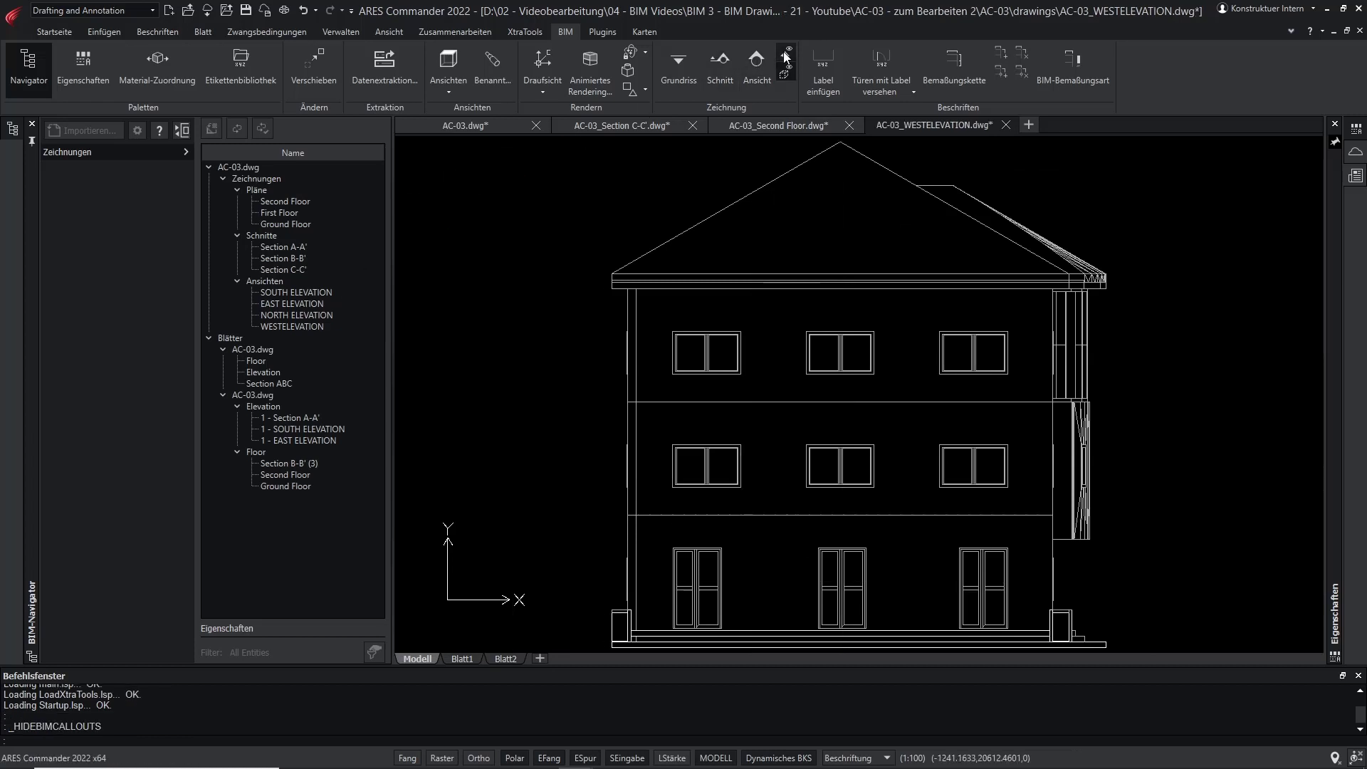
View Section B-B', return to the AC-03.dwg model and move the Section B-B' line west to the staircase's western flight
double_click(283, 258)
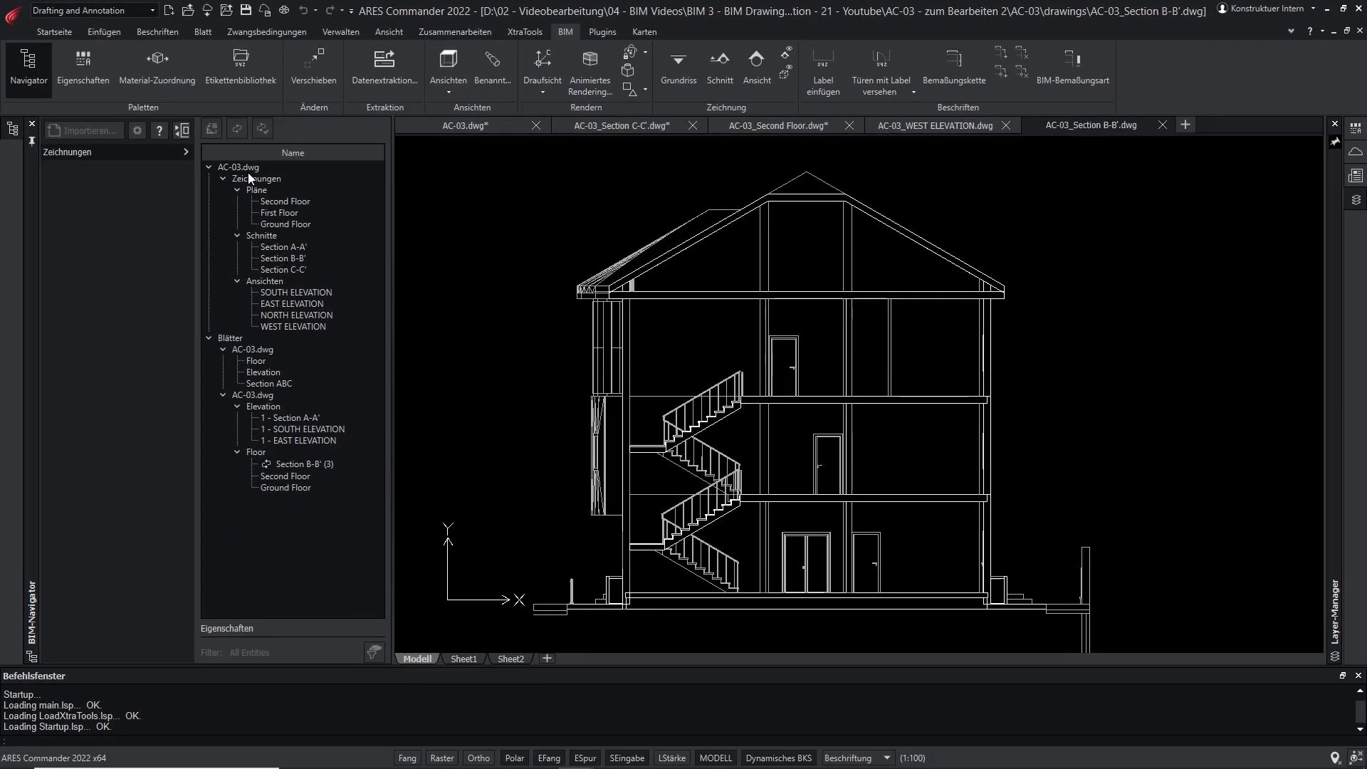
left_click(243, 166)
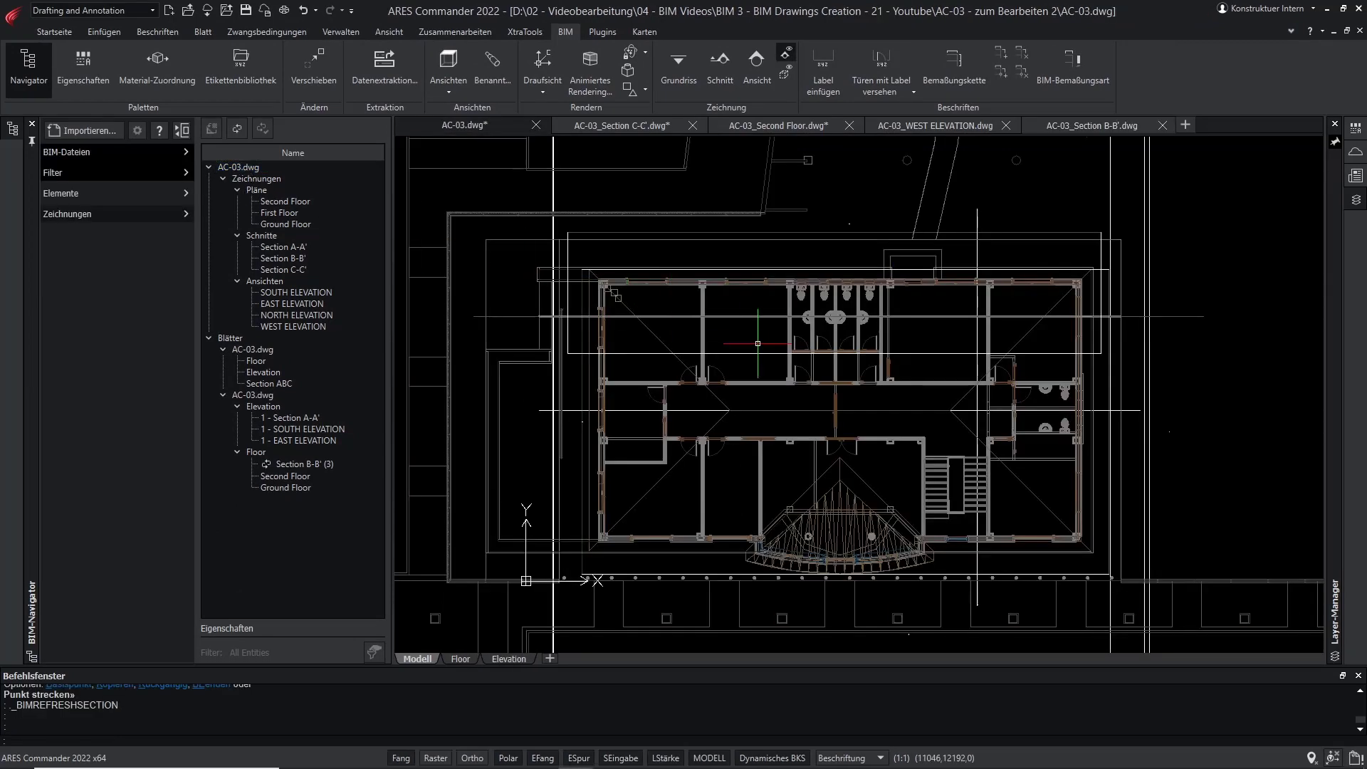
left_click(976, 408)
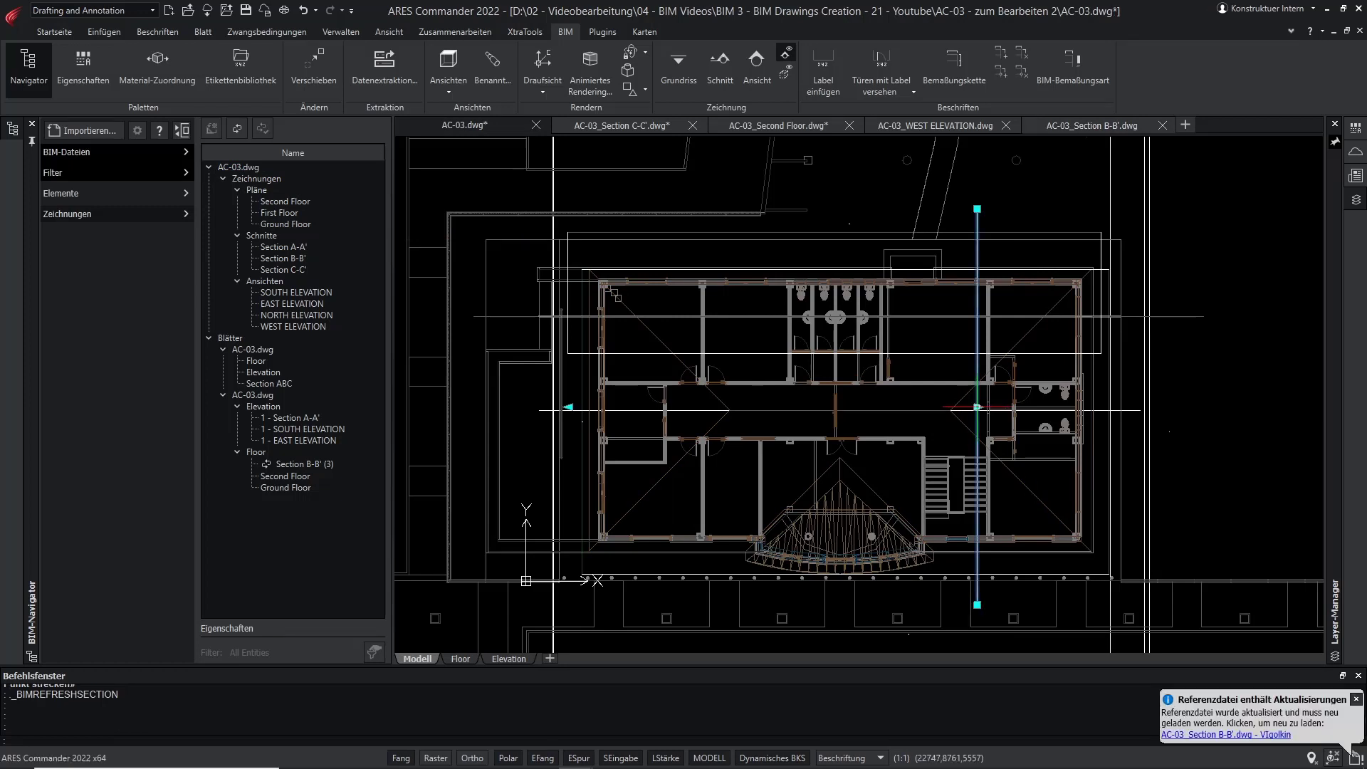
left_click(977, 407)
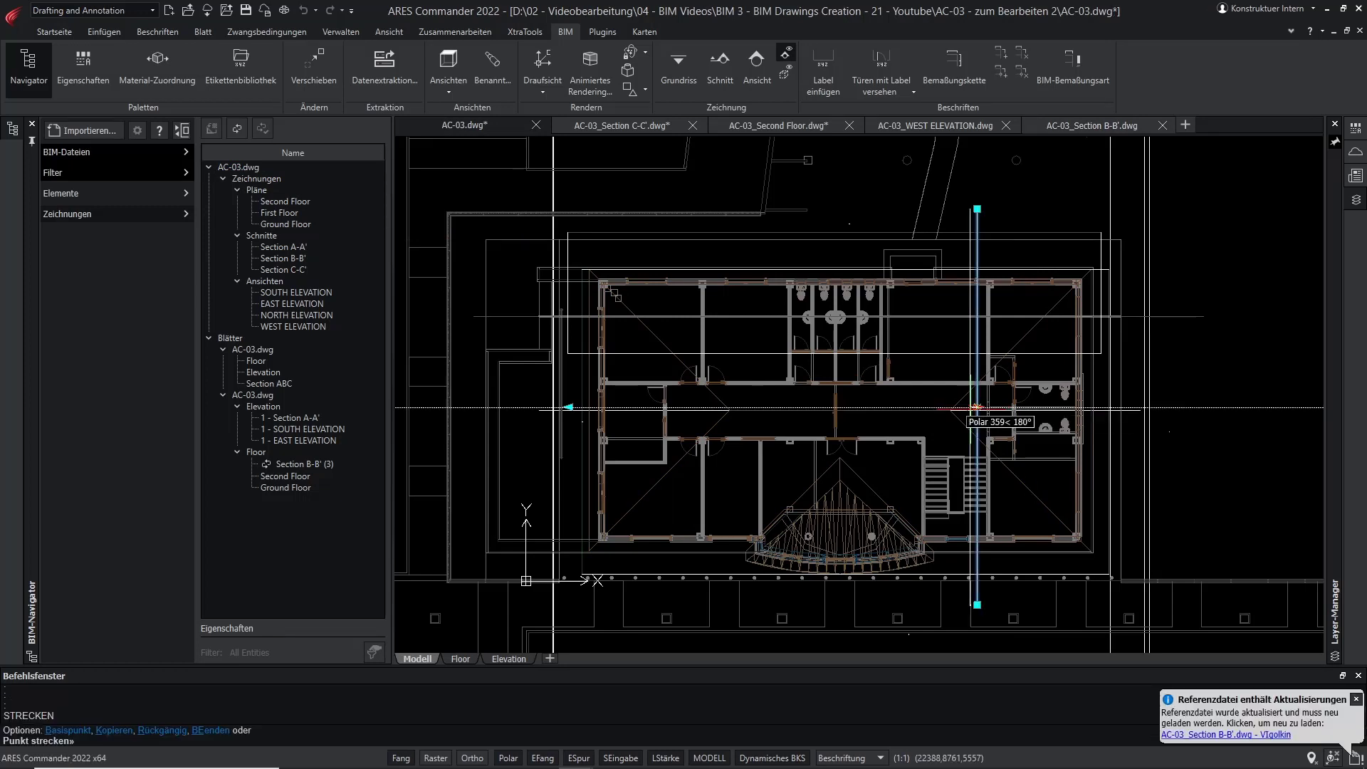
left_click(933, 406)
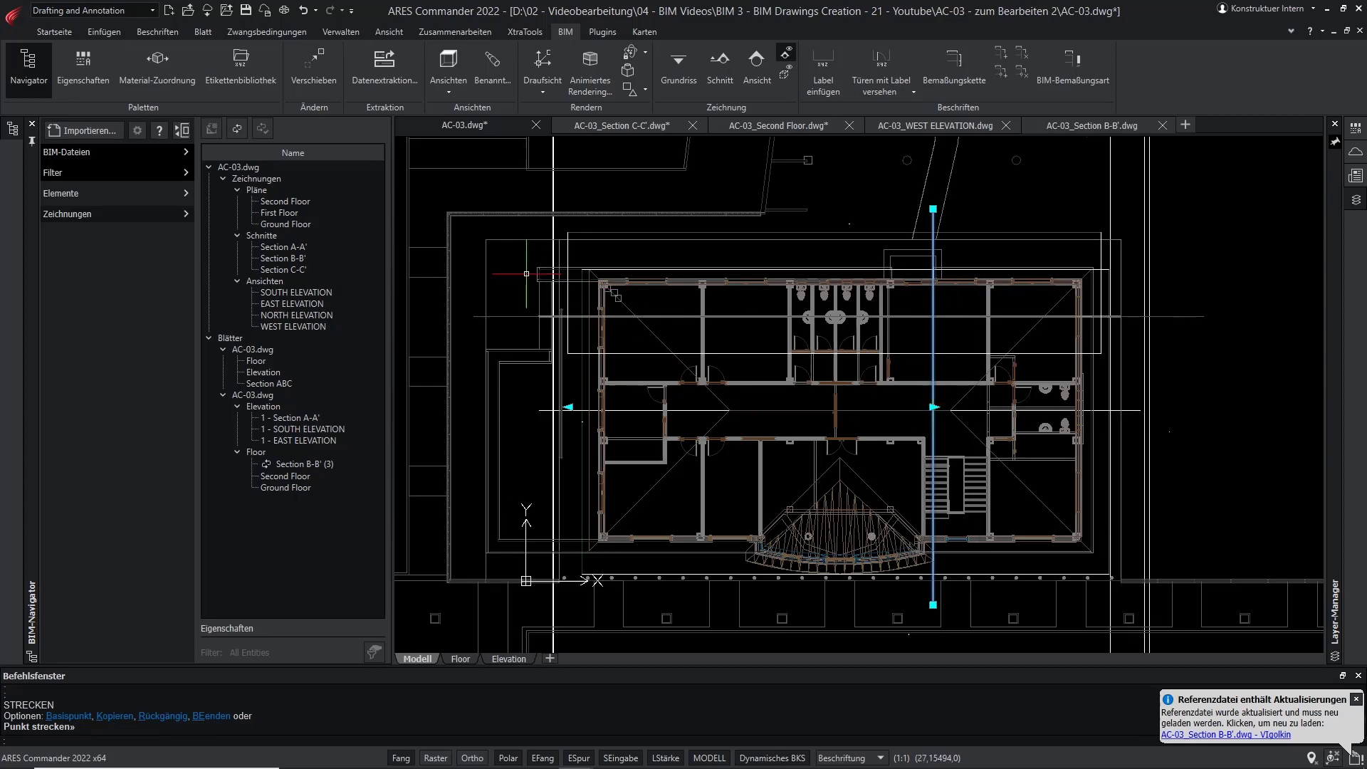
Update Section B-B' from the model, reopen the drawing and toggle the line weight display
left_click(297, 260)
right_click(297, 260)
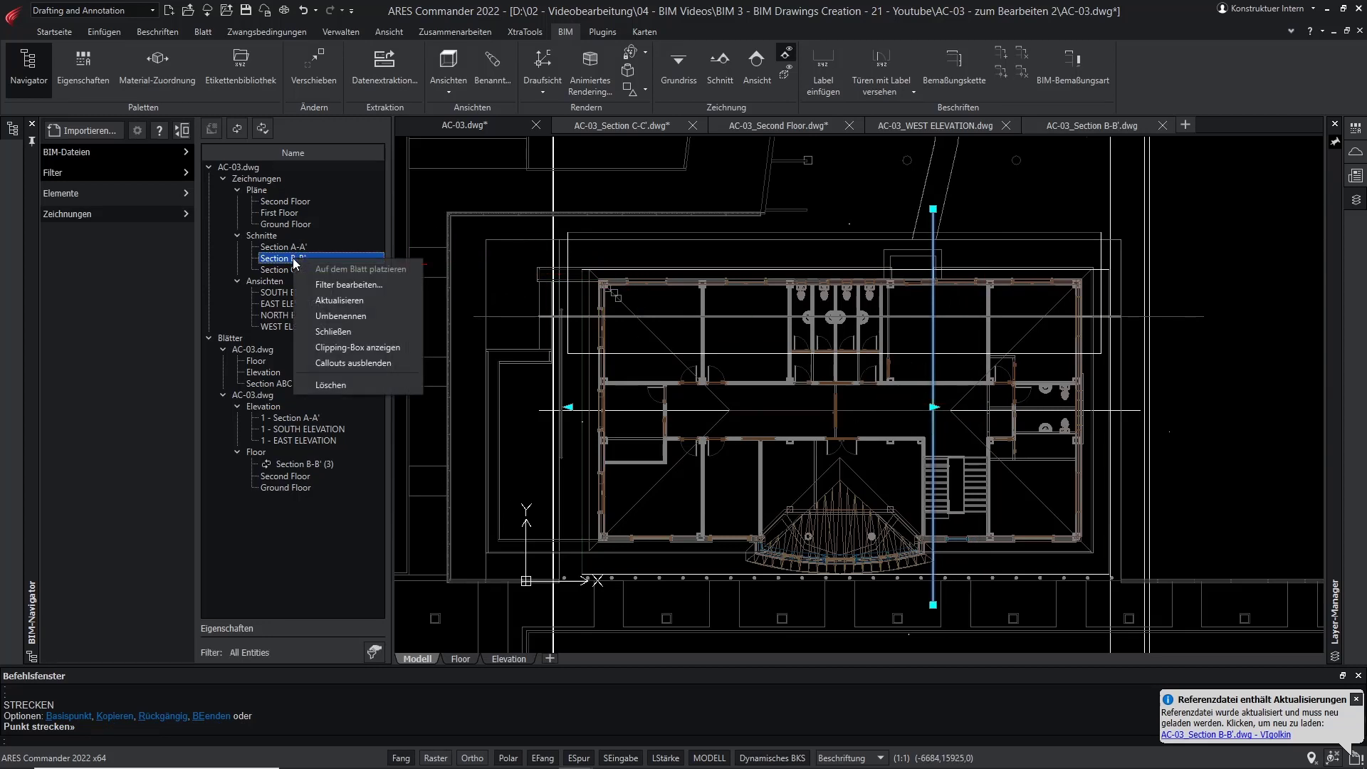
left_click(335, 296)
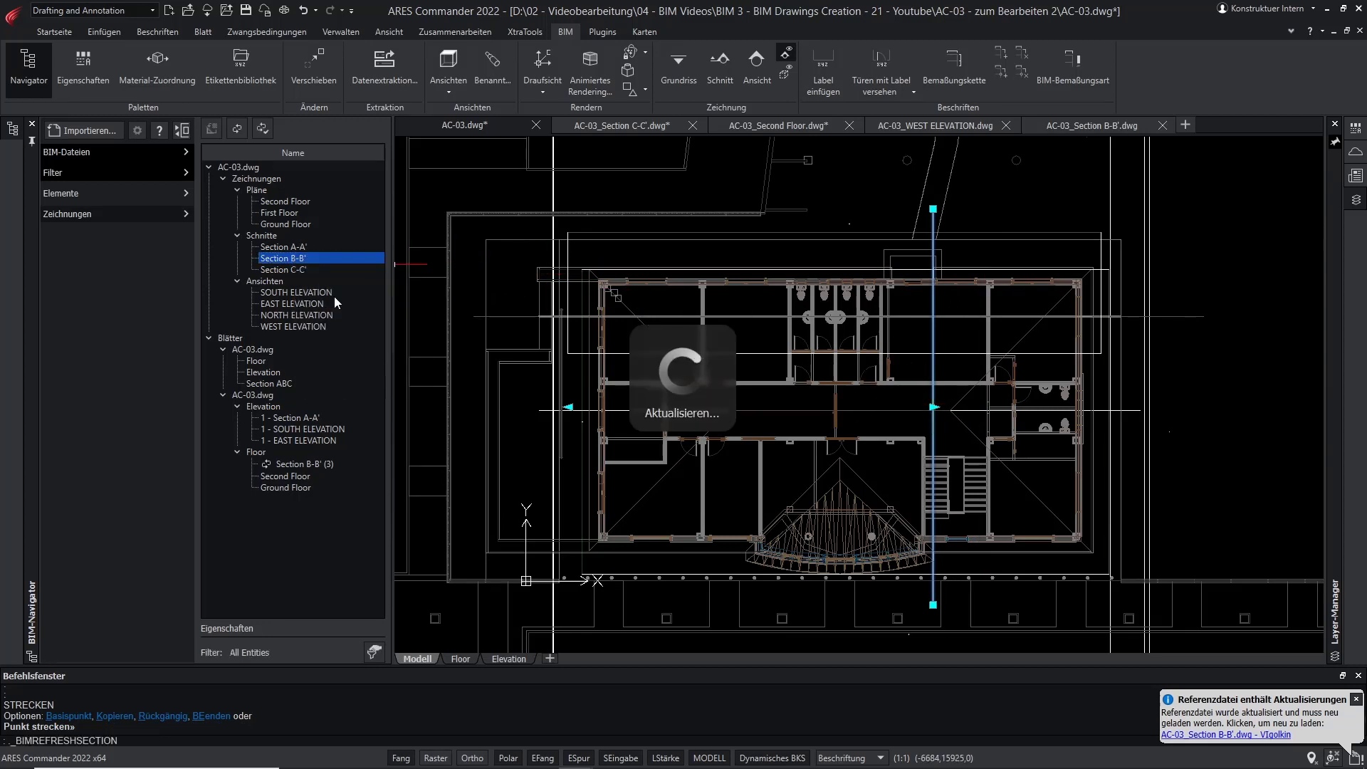
double_click(322, 261)
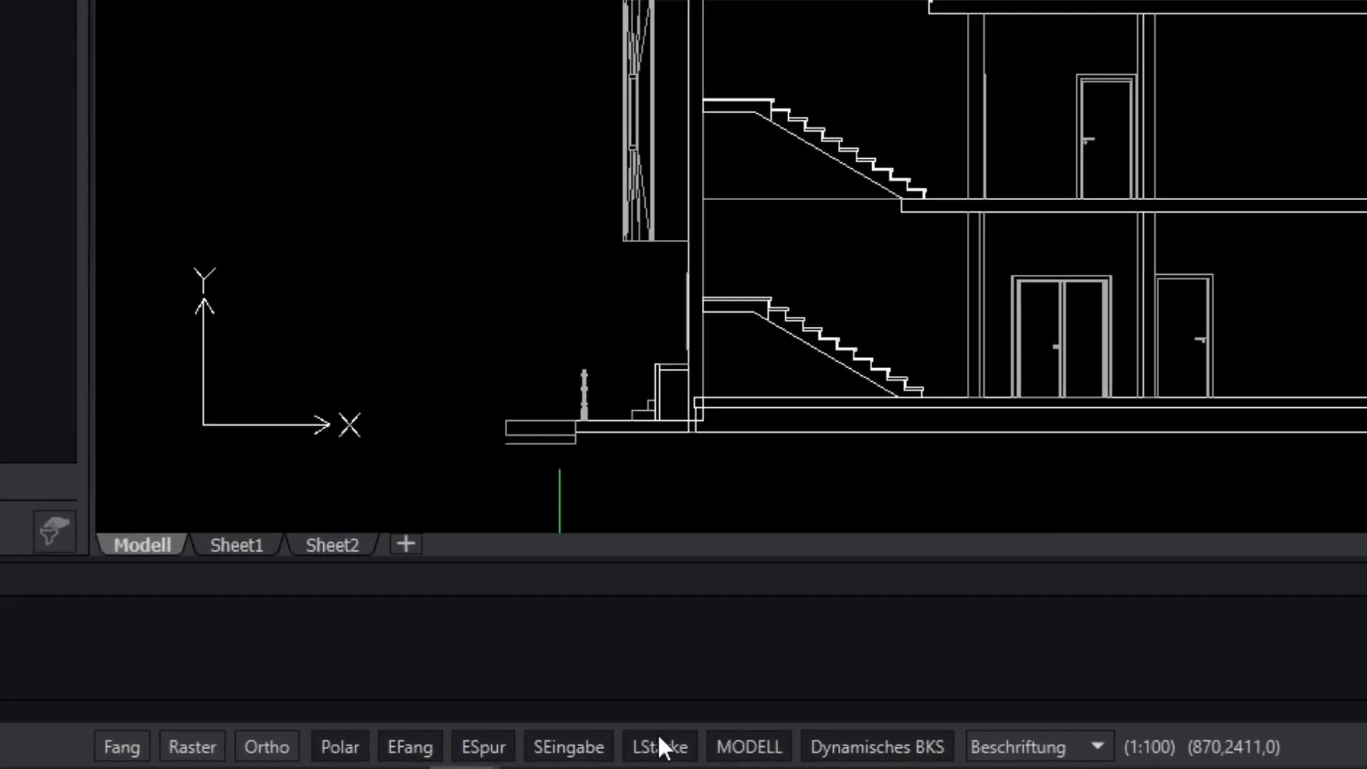
left_click(659, 742)
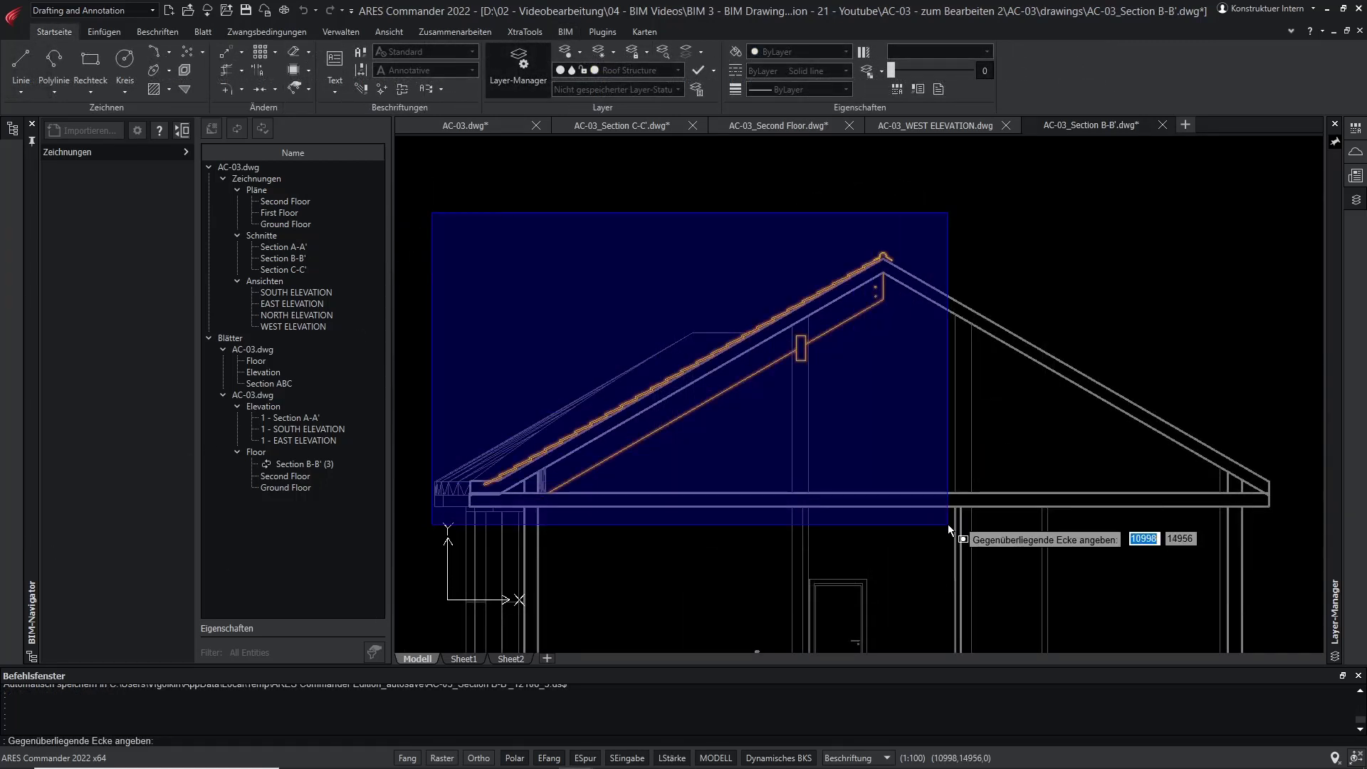
Mirror the roof tile and rafter details about a vertical line through the ridge in Section B-B', keeping the source elements
left_click(947, 524)
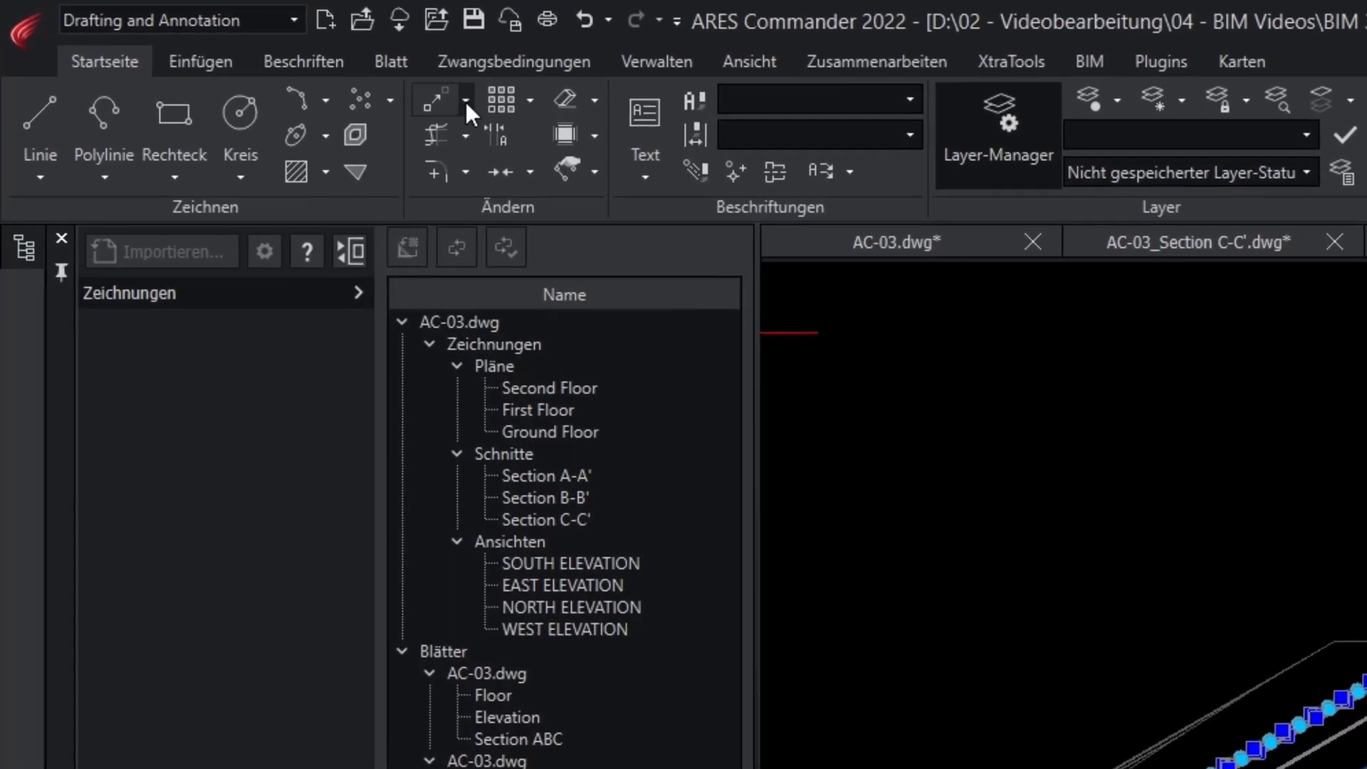
left_click(242, 52)
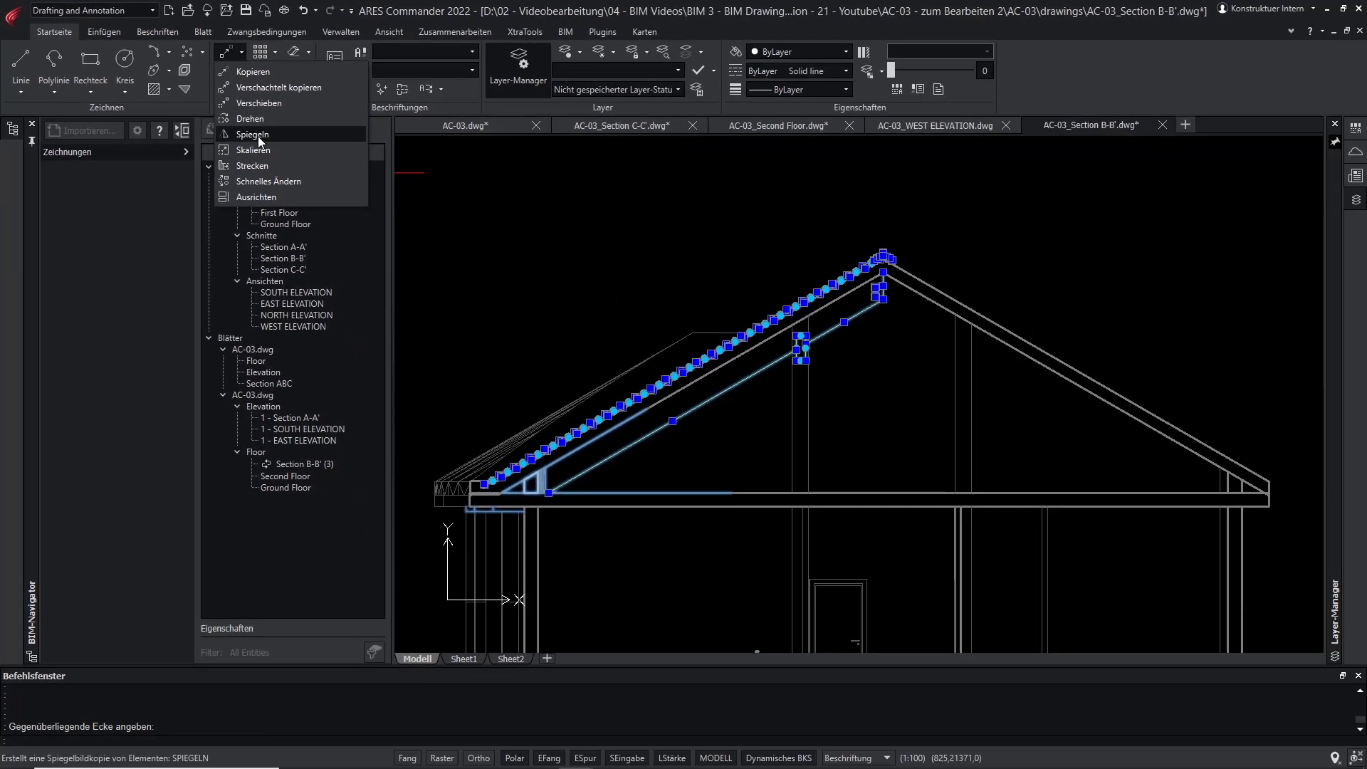
left_click(486, 260)
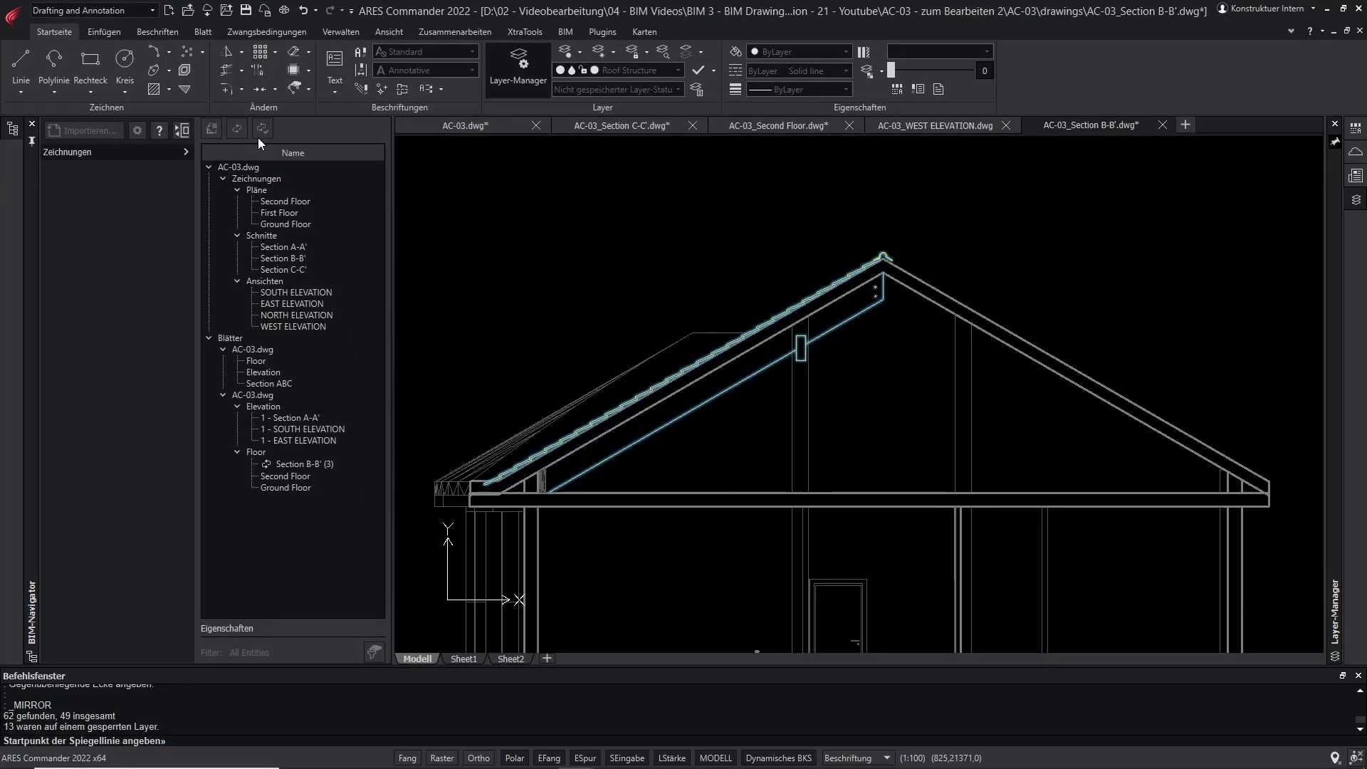
left_click(883, 255)
left_click(886, 312)
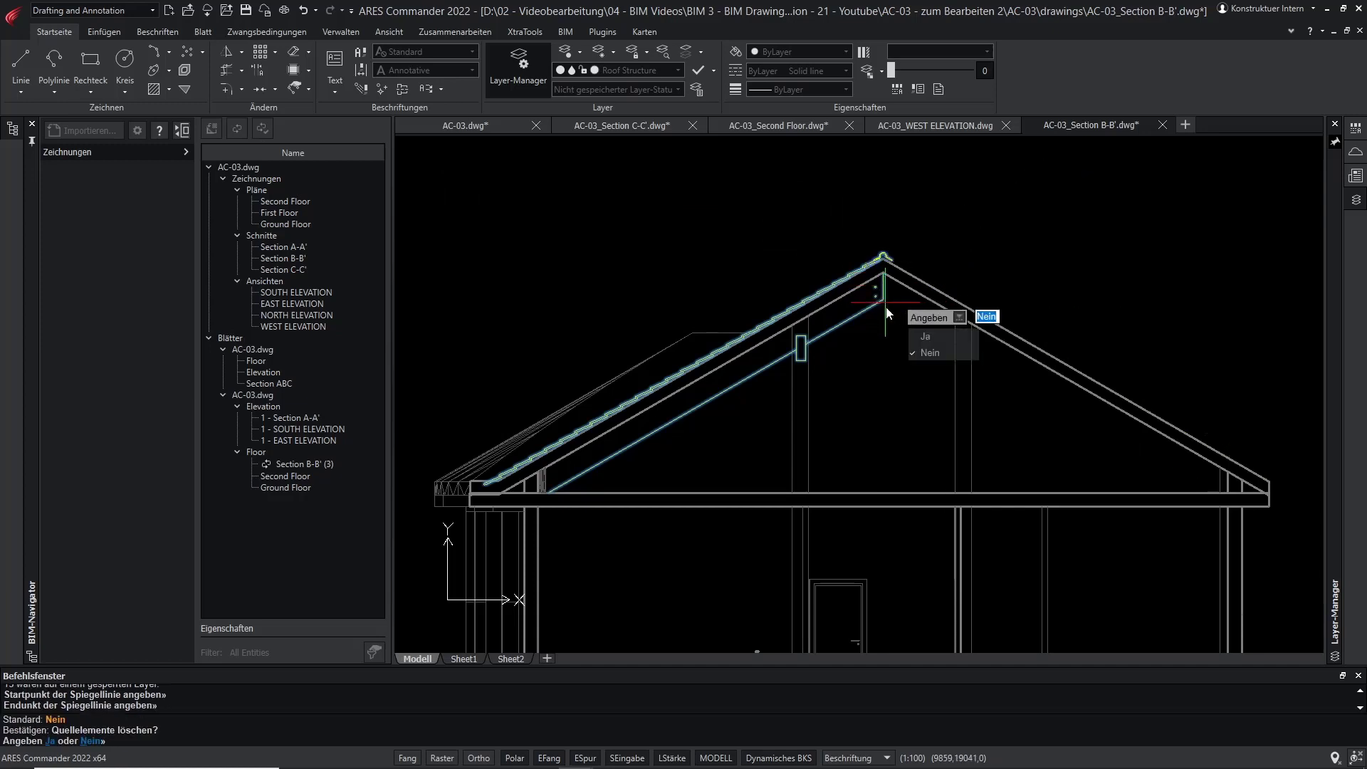
left_click(925, 352)
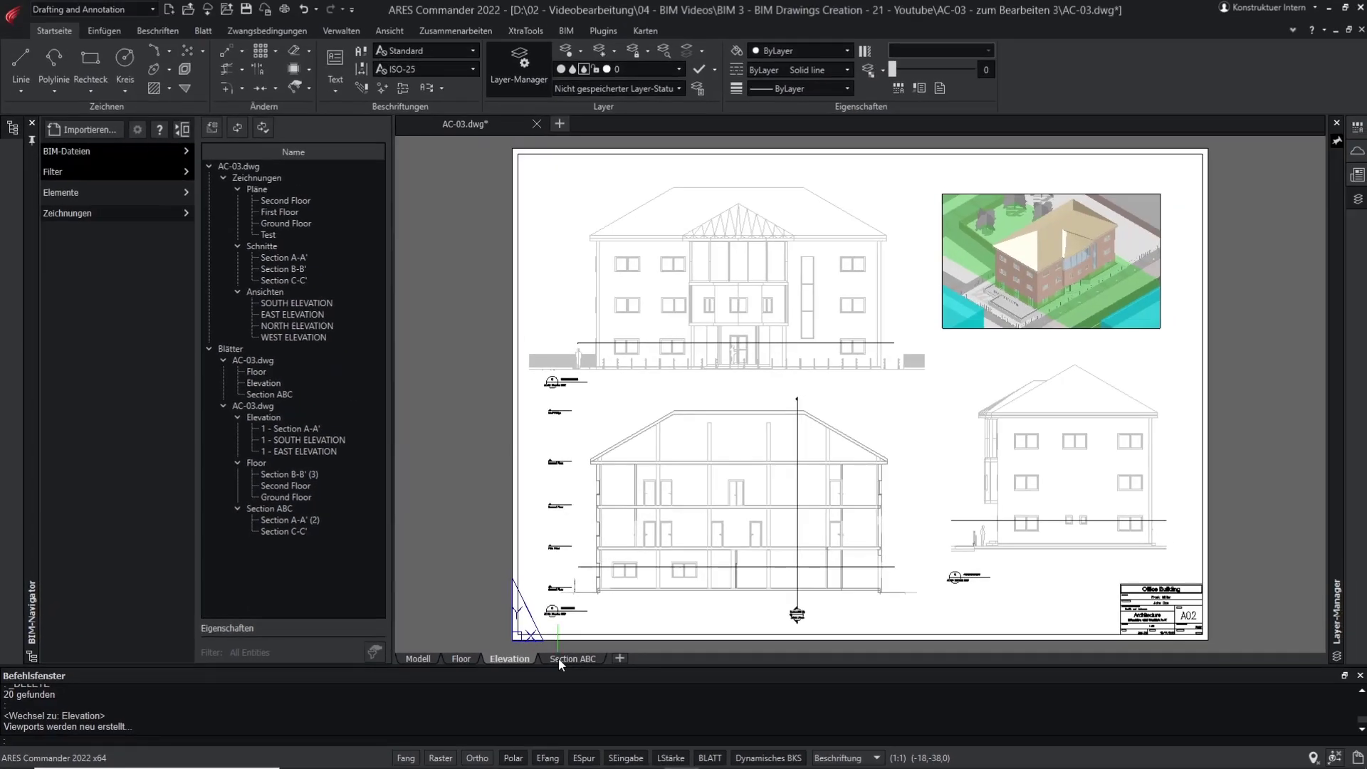
Place Section B-B' on the Section ABC sheet at 1:50 scale, in the free area beside the existing sections
left_click(558, 658)
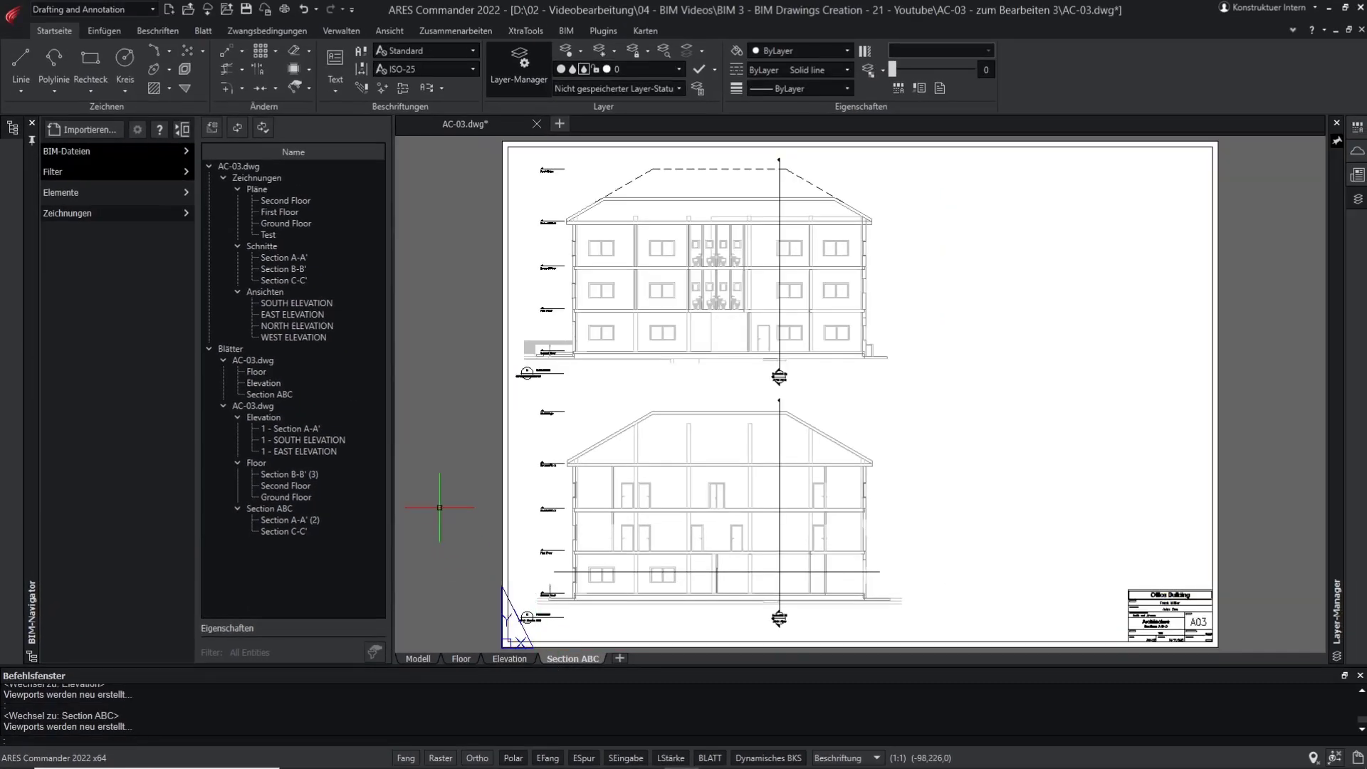
right_click(287, 270)
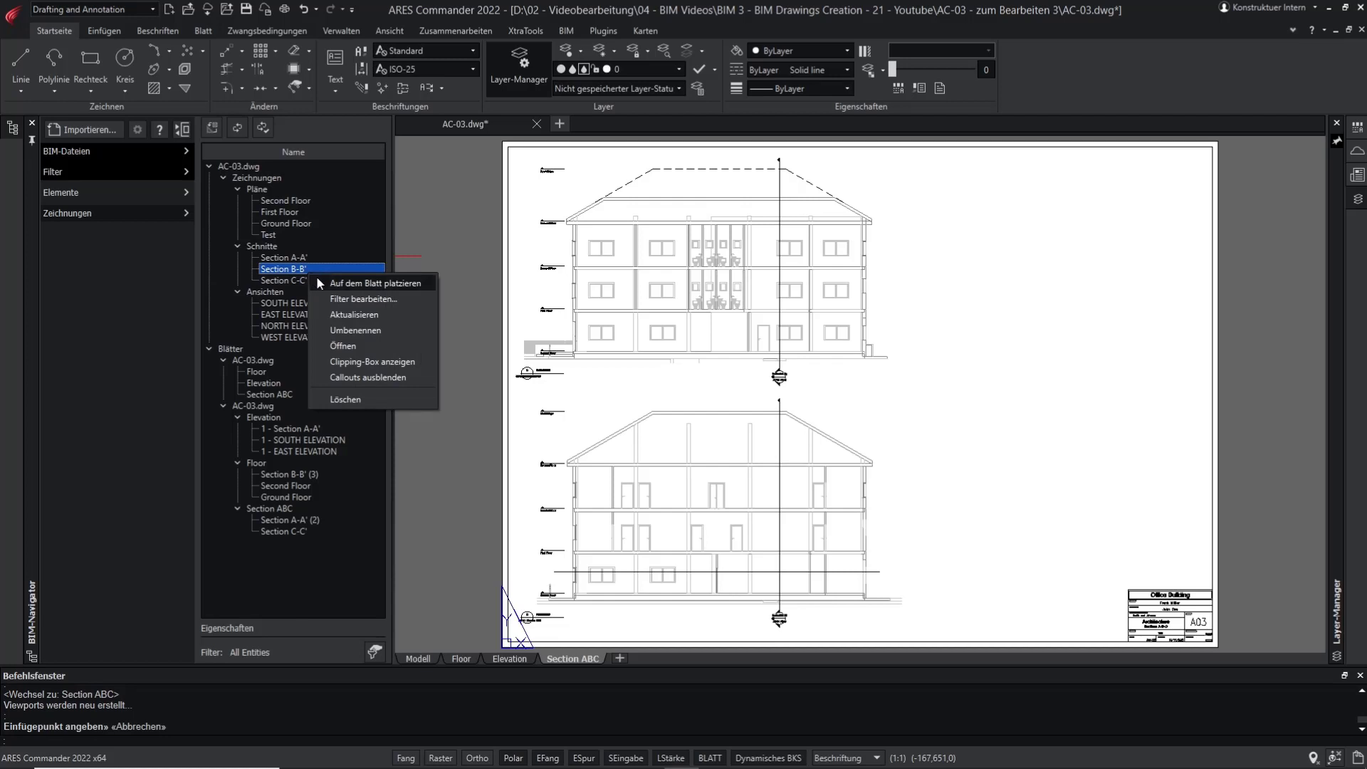
left_click(376, 283)
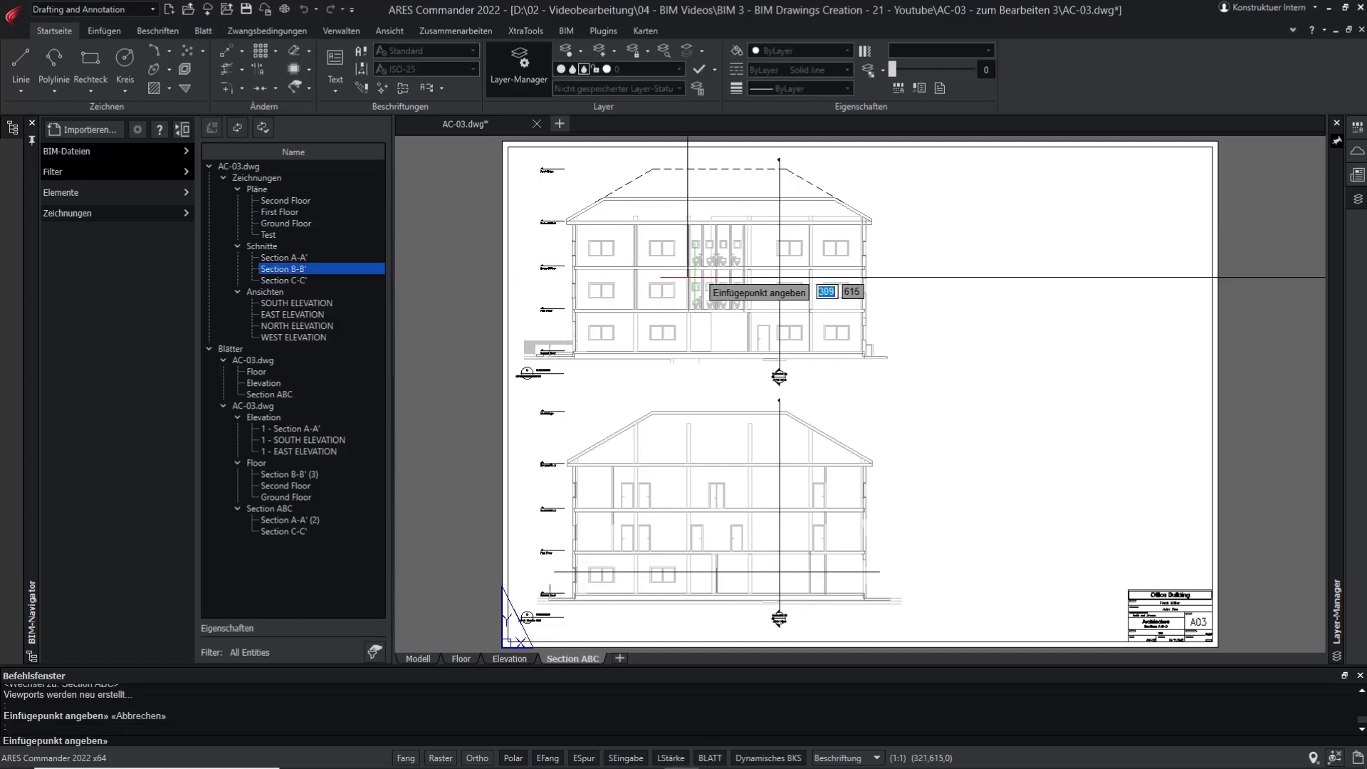
right_click(916, 273)
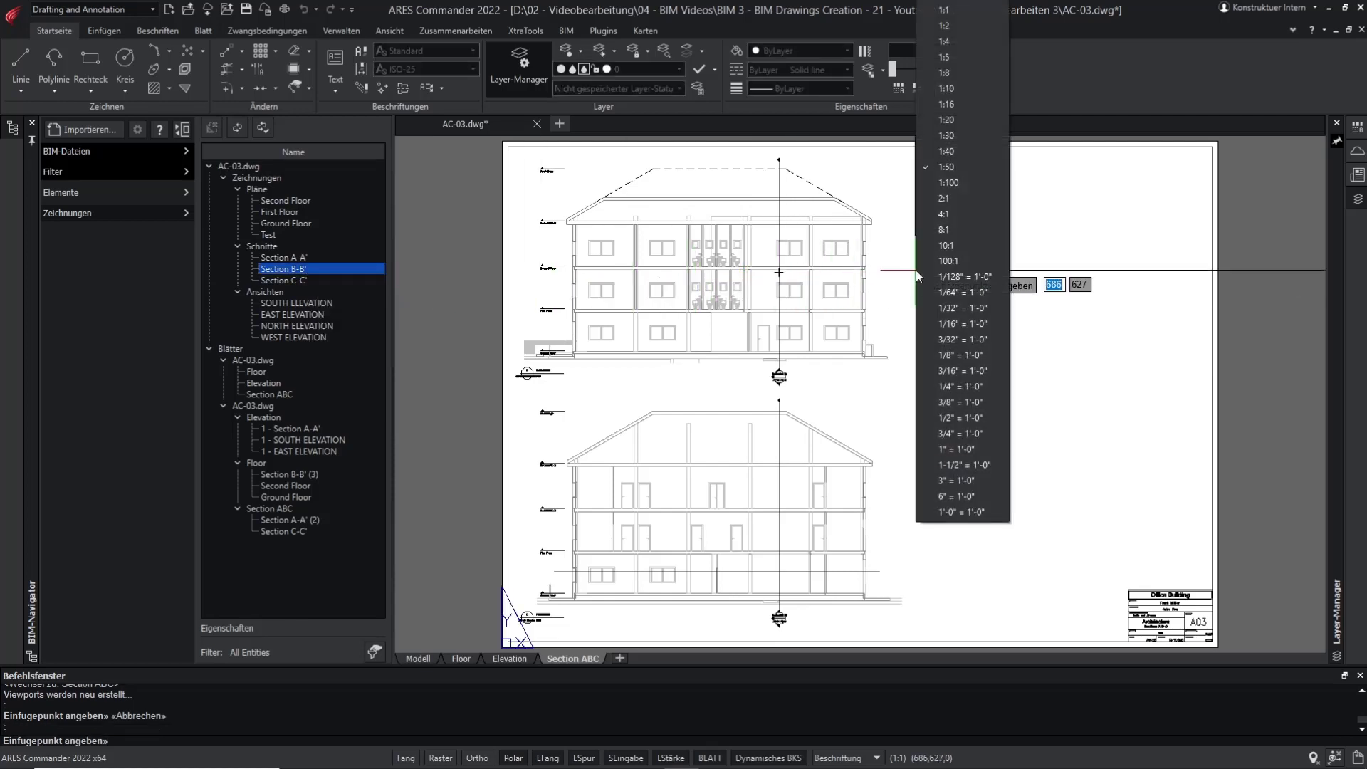
left_click(933, 168)
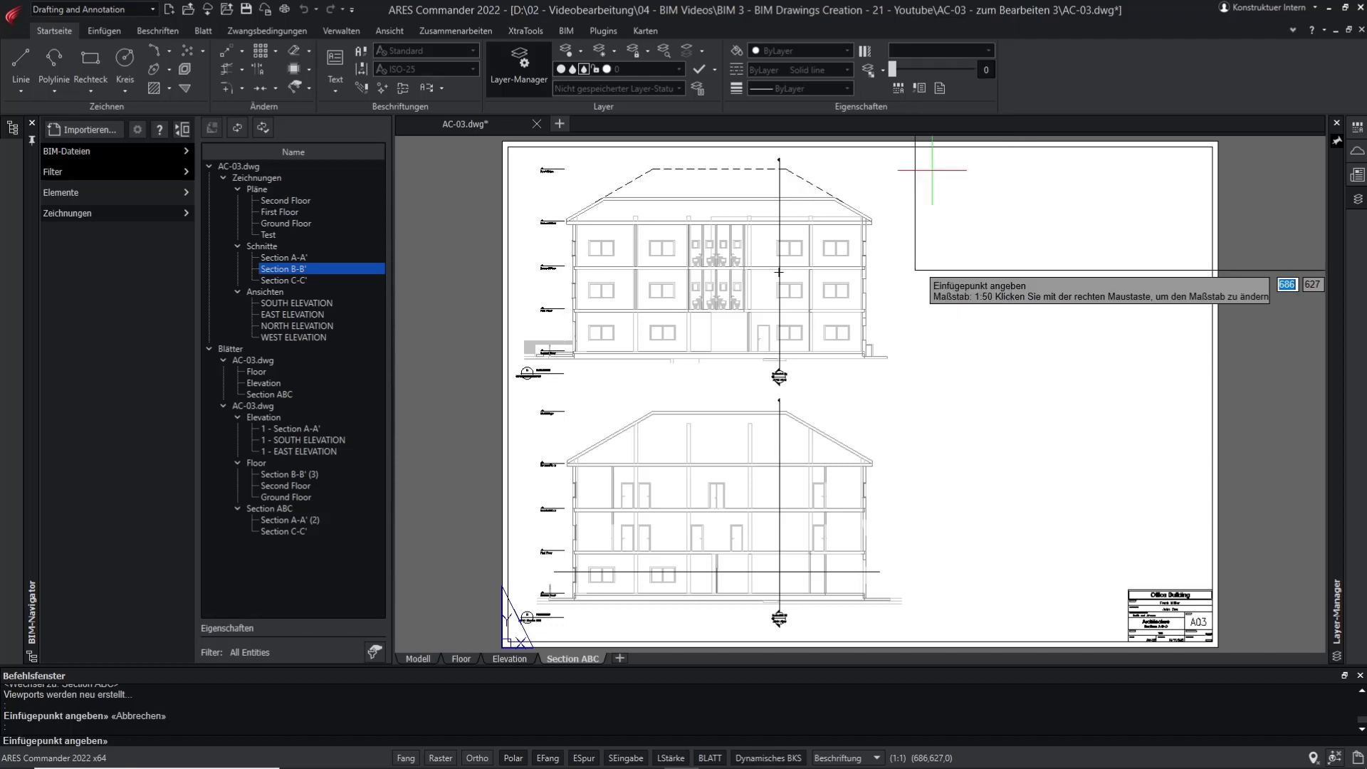
left_click(911, 522)
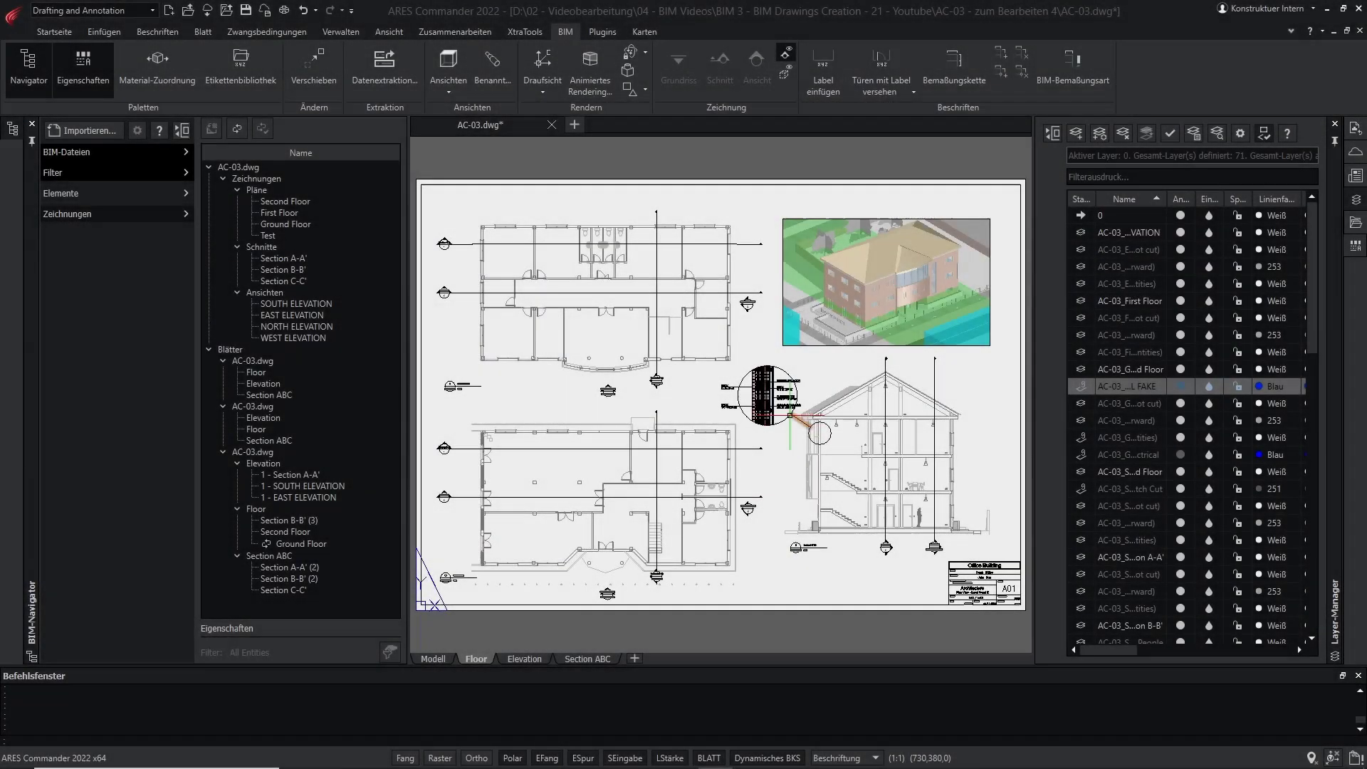
Examine the wall detail, section callouts and Section B-B' title label on the Floor sheet
scroll(791, 416, "up", 10)
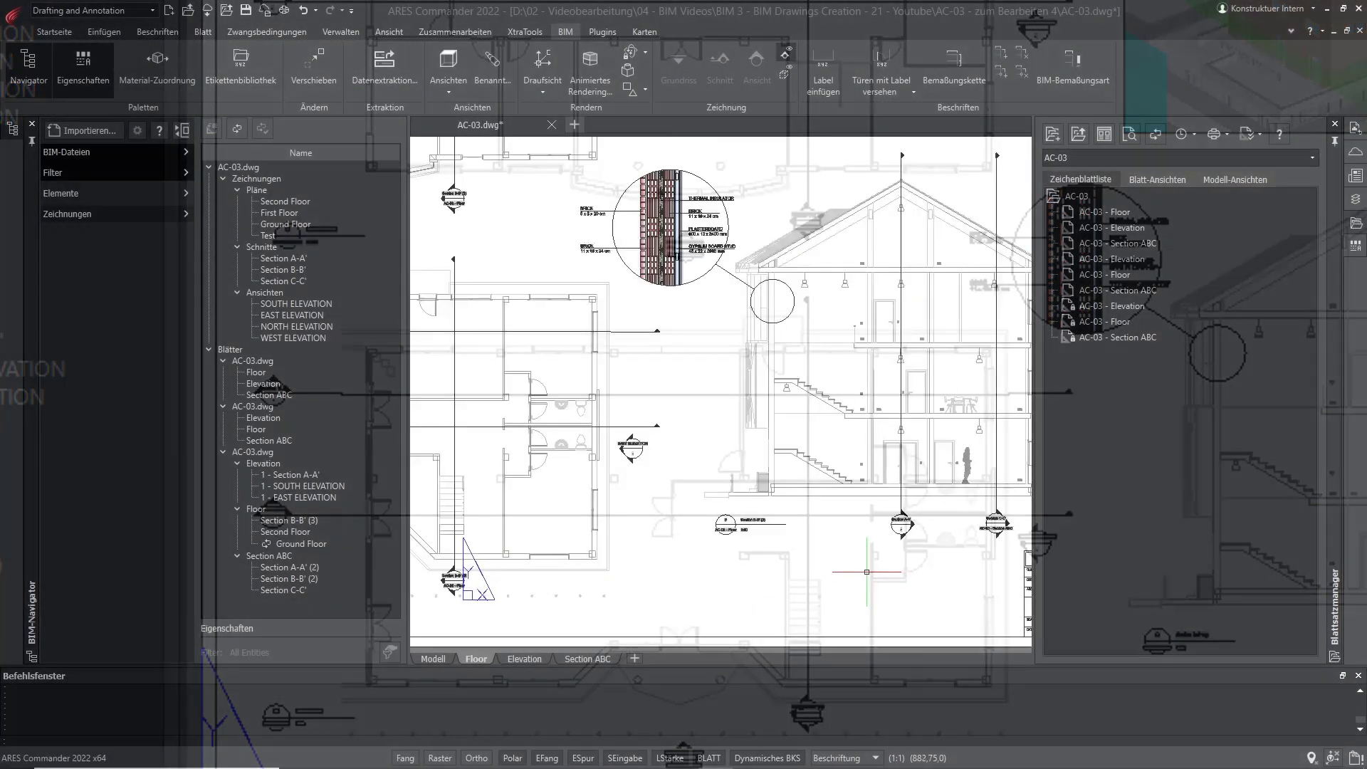
scroll(755, 548, "up", 8)
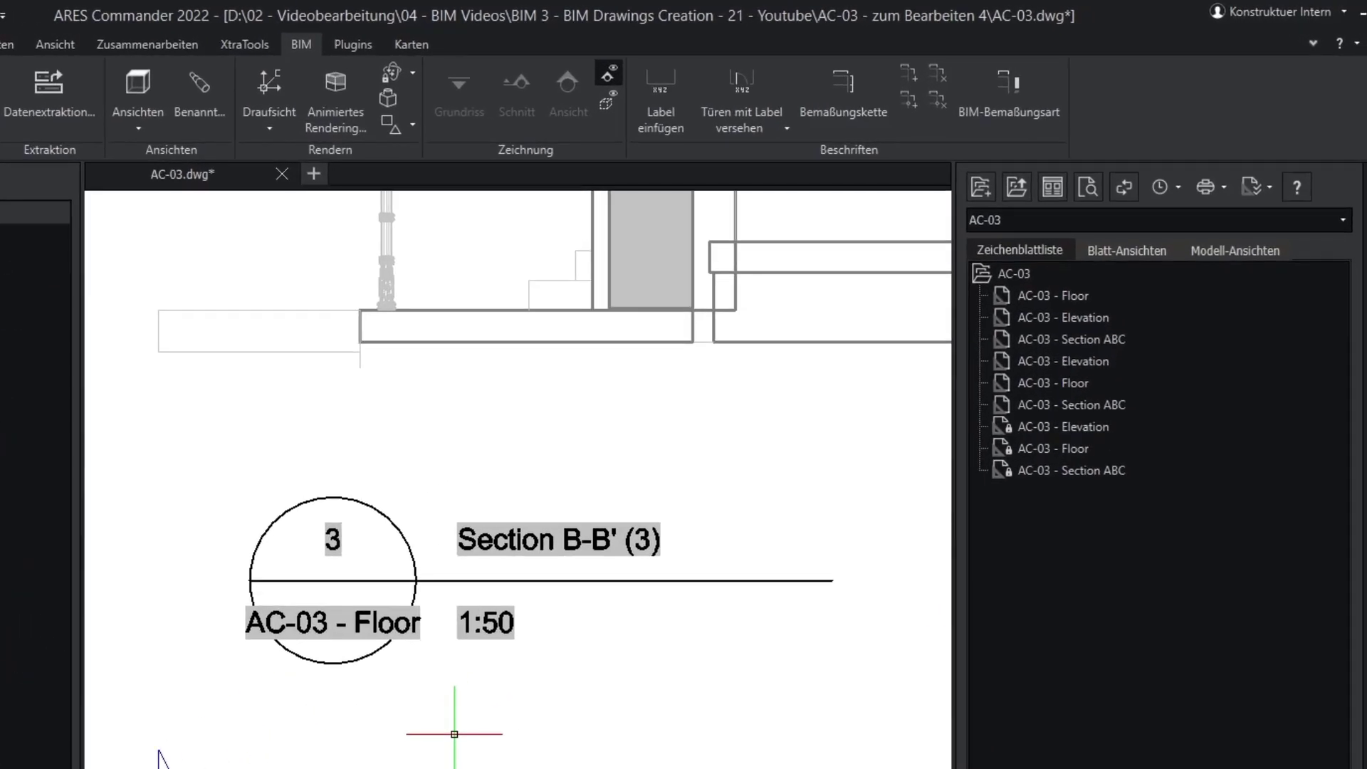
scroll(439, 733, "down", 8)
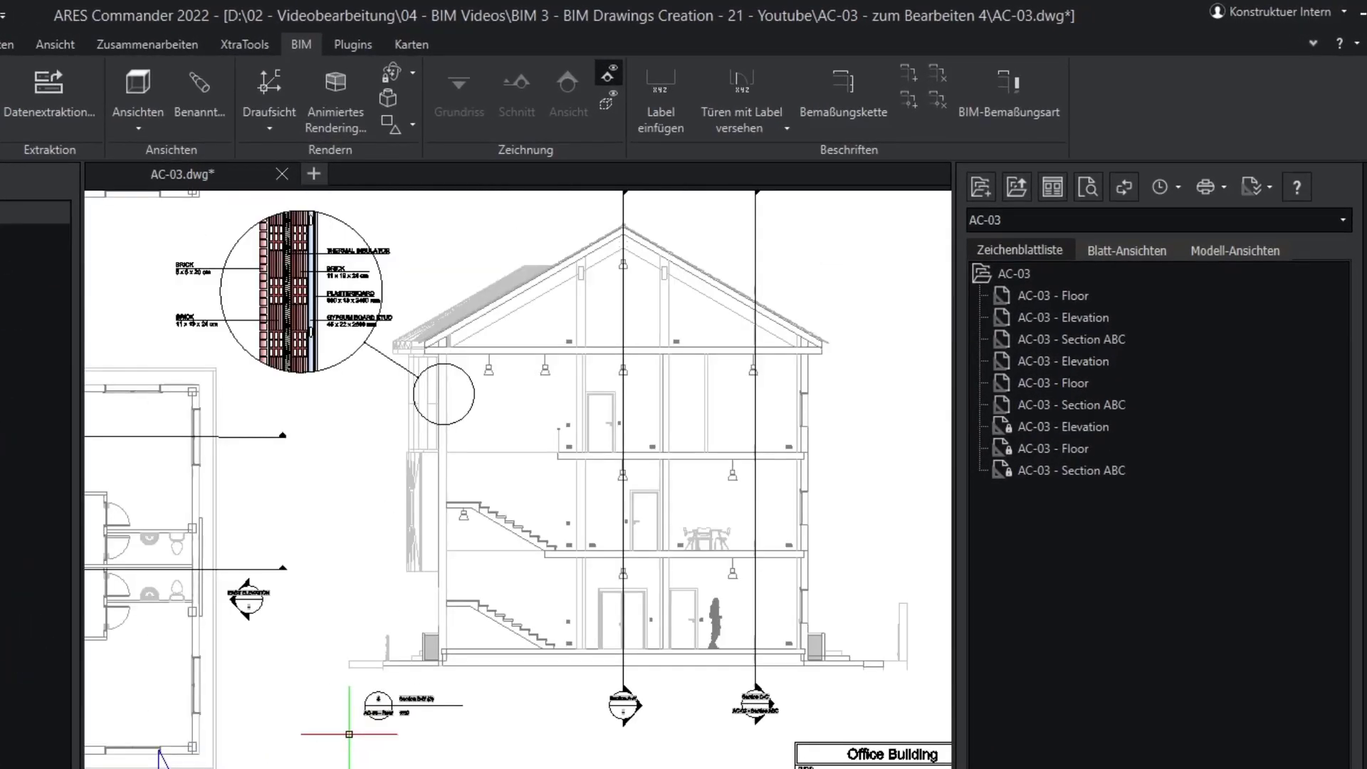
scroll(332, 726, "down", 3)
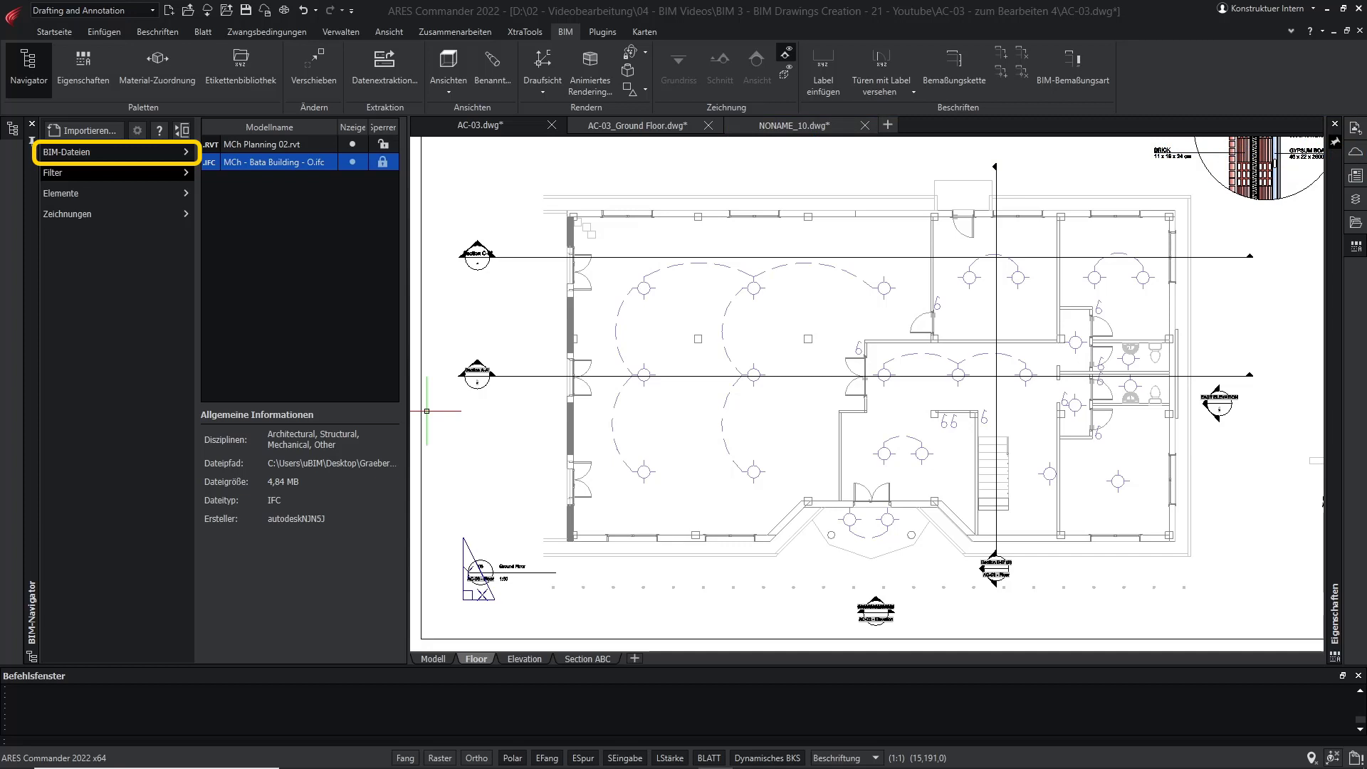
Reload the MCh - Bata Building - O.ifc model from the file MCh - Bata Building - H.ifc
right_click(295, 161)
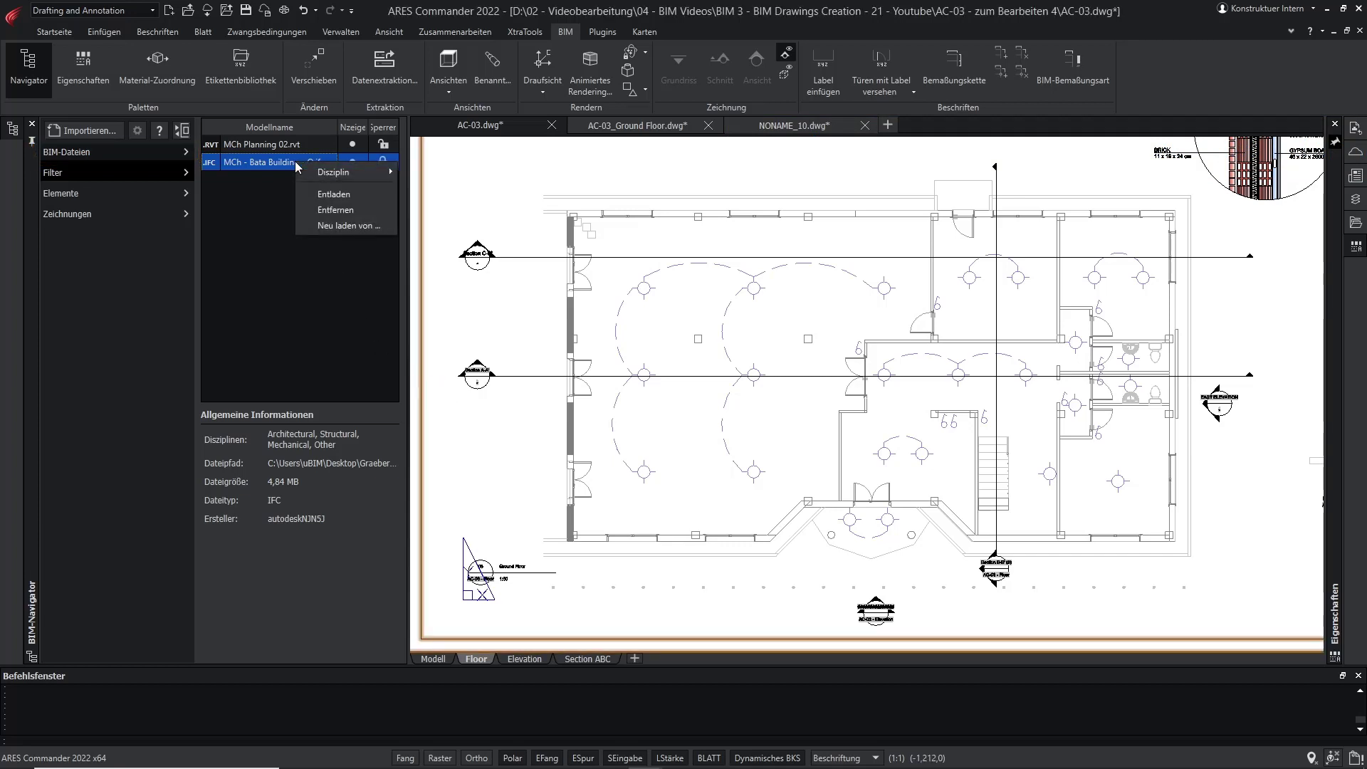
left_click(339, 226)
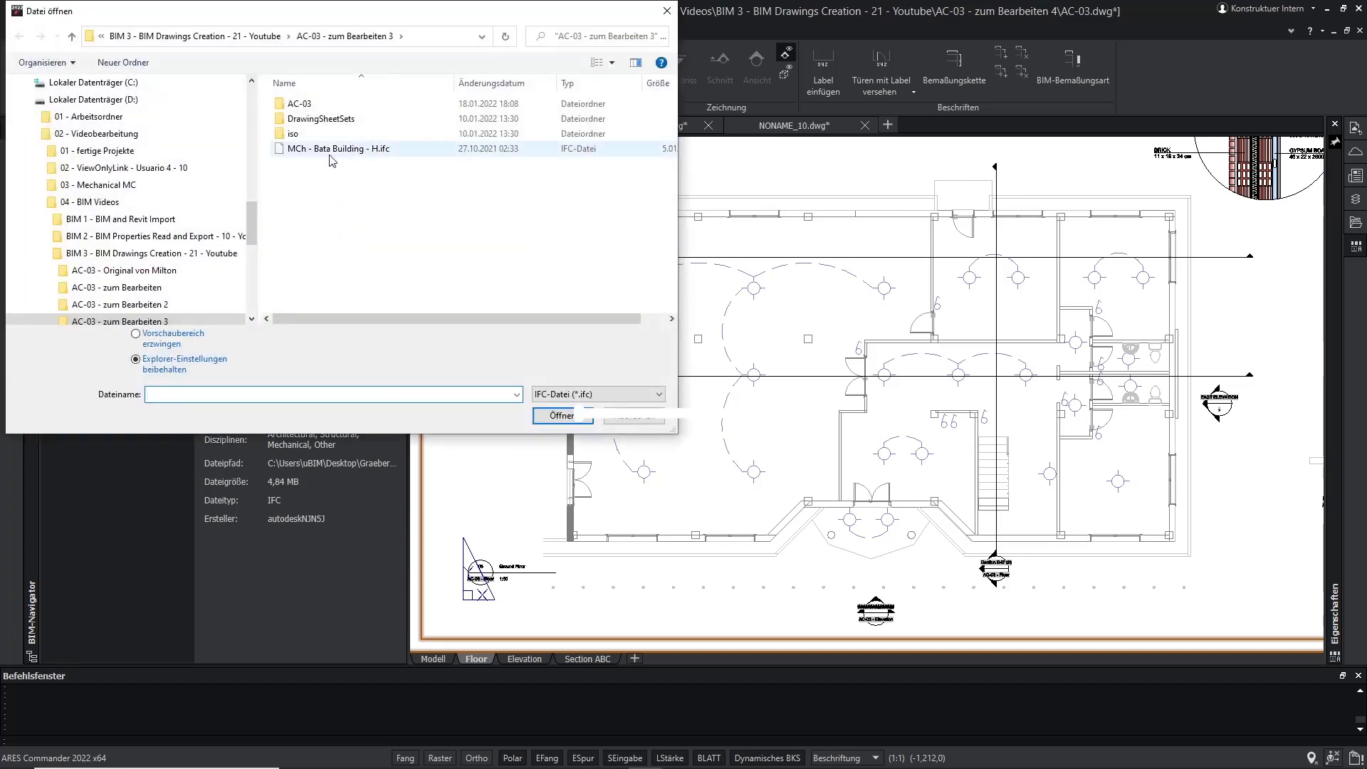
double_click(330, 150)
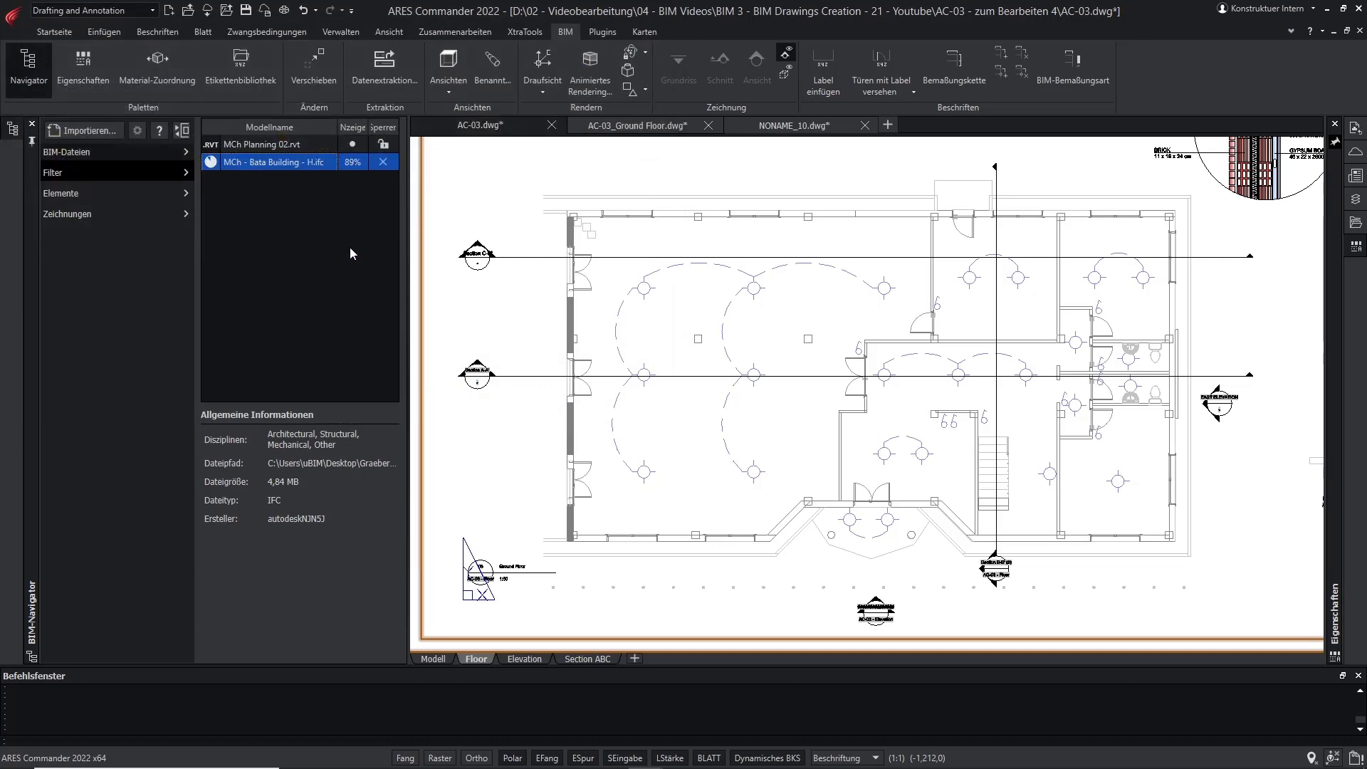